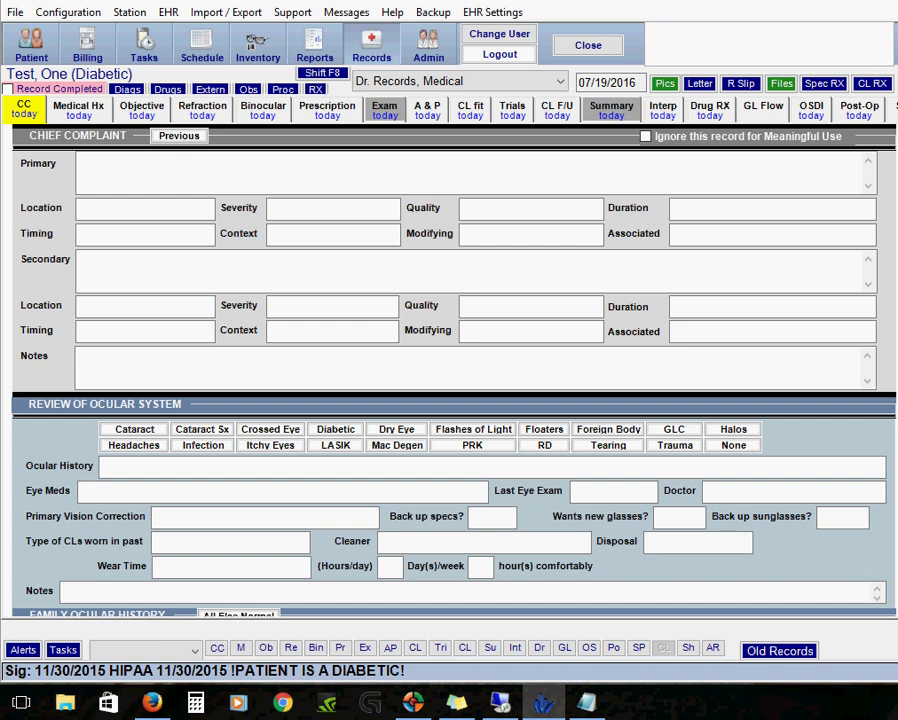
Open the Search for Patient dialog from the Records toolbar button.
left_click(371, 45)
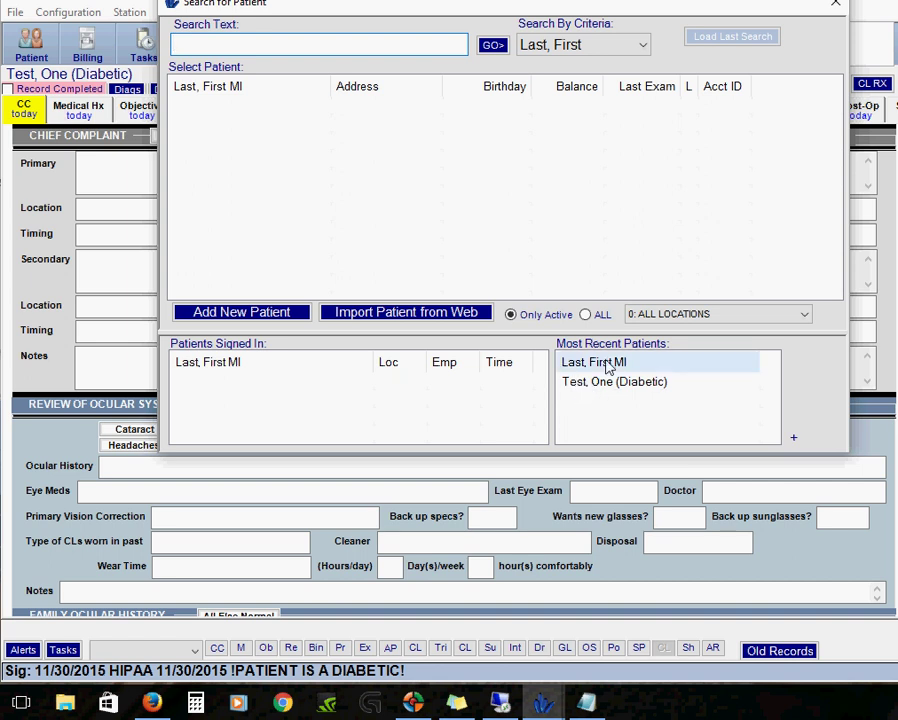
Search for 'test' and open the Test, One (Diabetic) patient's exam record.
type("t")
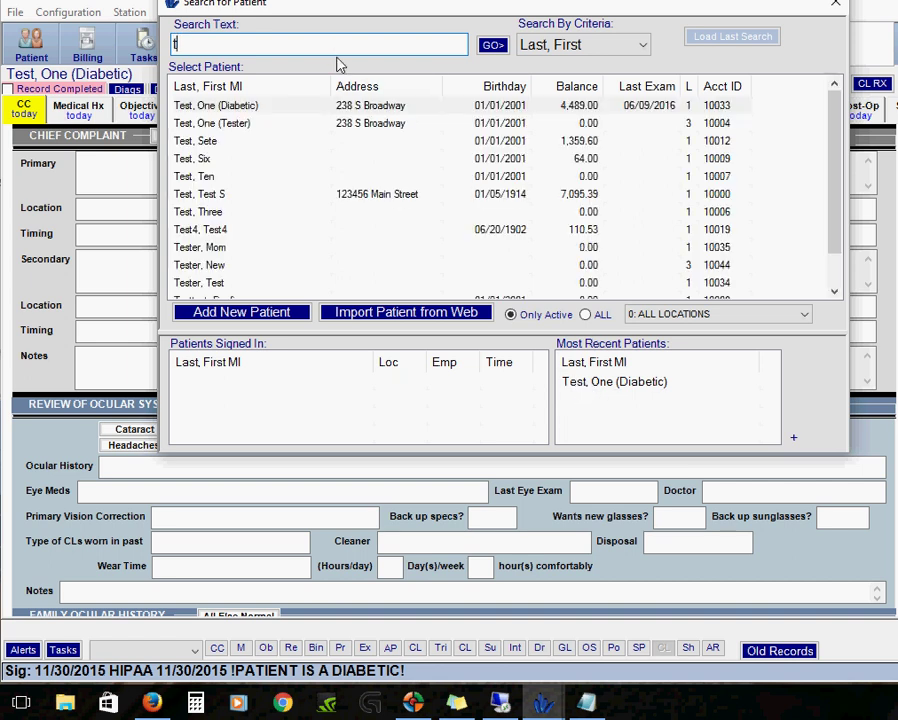
type("est")
double_click(230, 107)
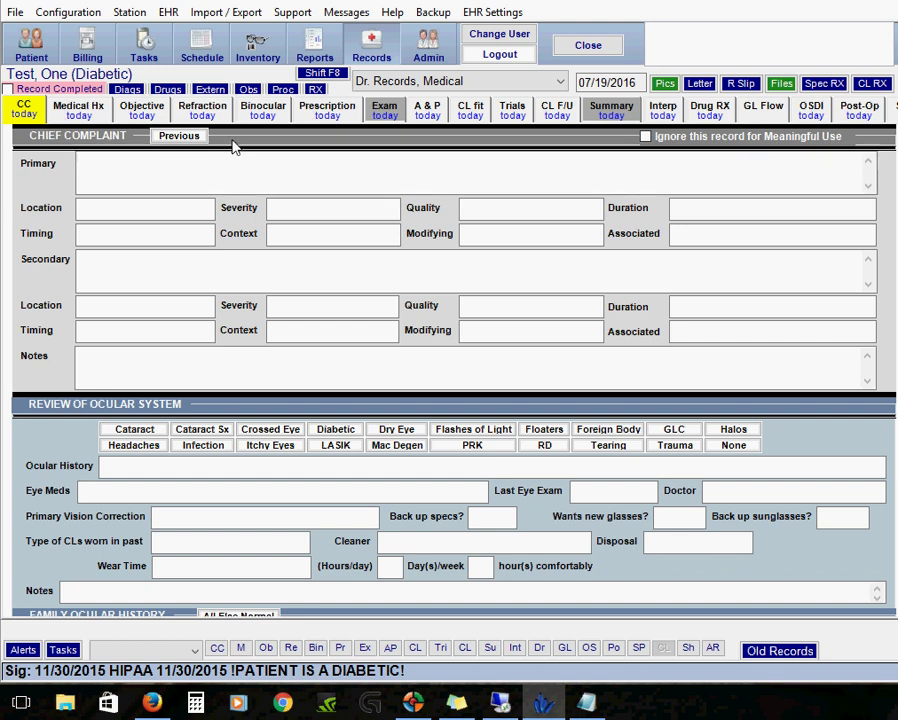
left_click(168, 13)
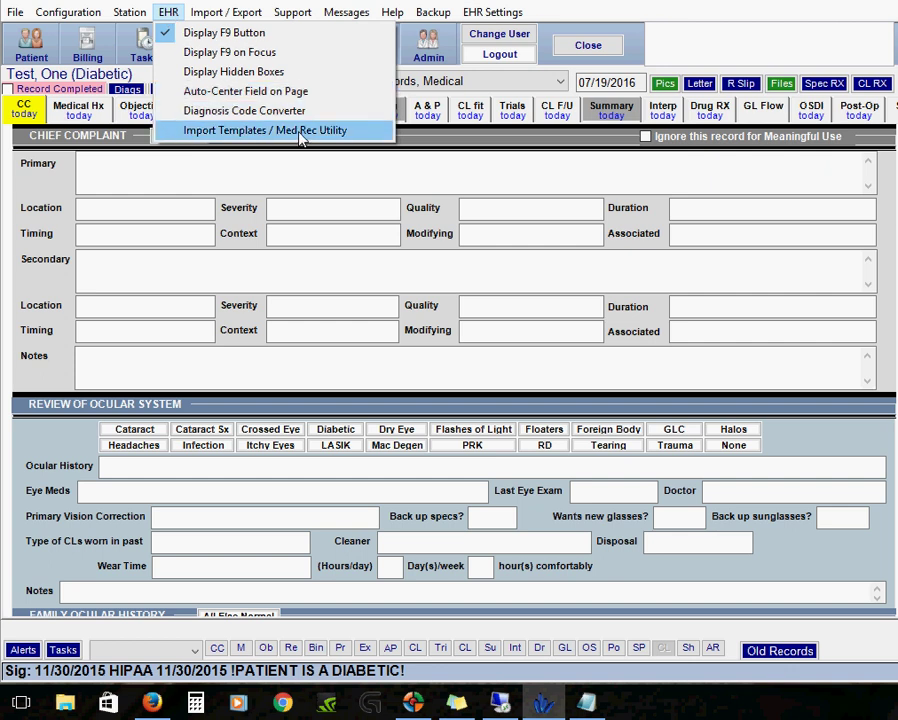
left_click(350, 134)
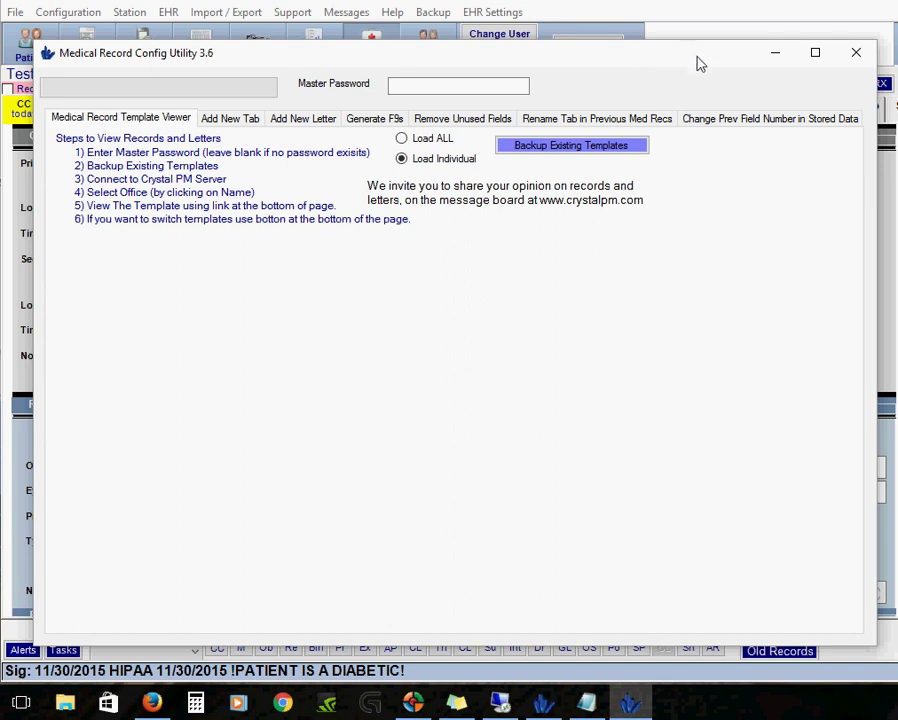
left_click(856, 55)
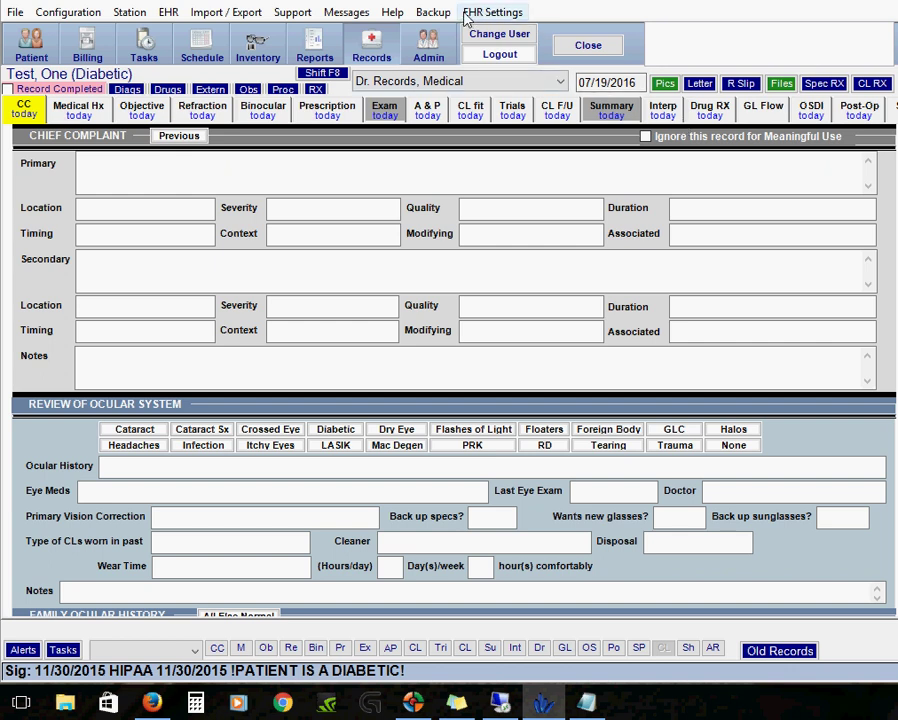
Put the exam template into editing mode via EHR Settings > Edit Medical Record Templates.
left_click(520, 14)
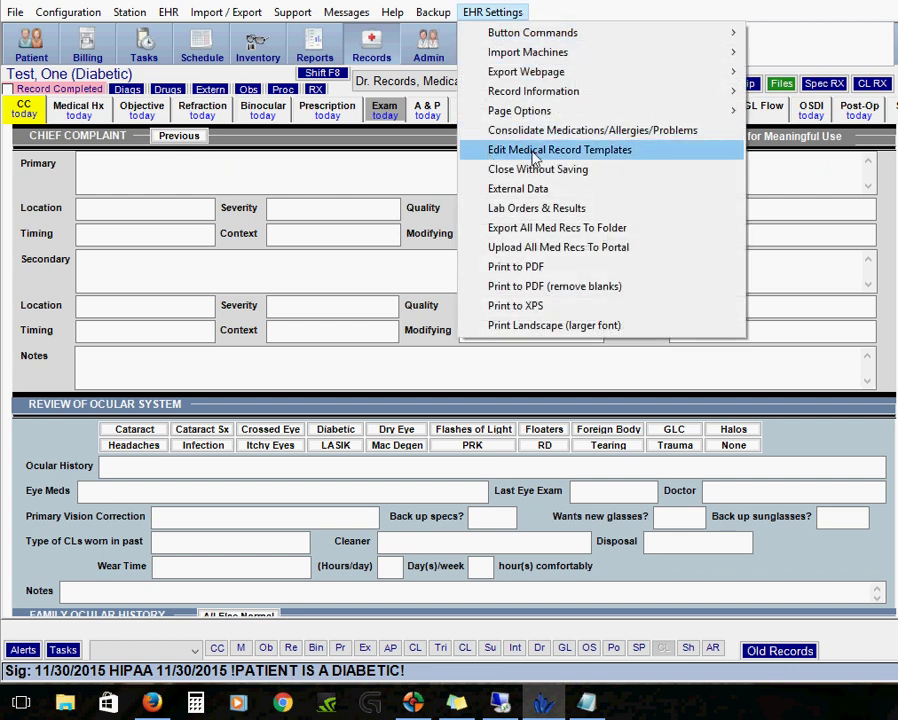
left_click(649, 160)
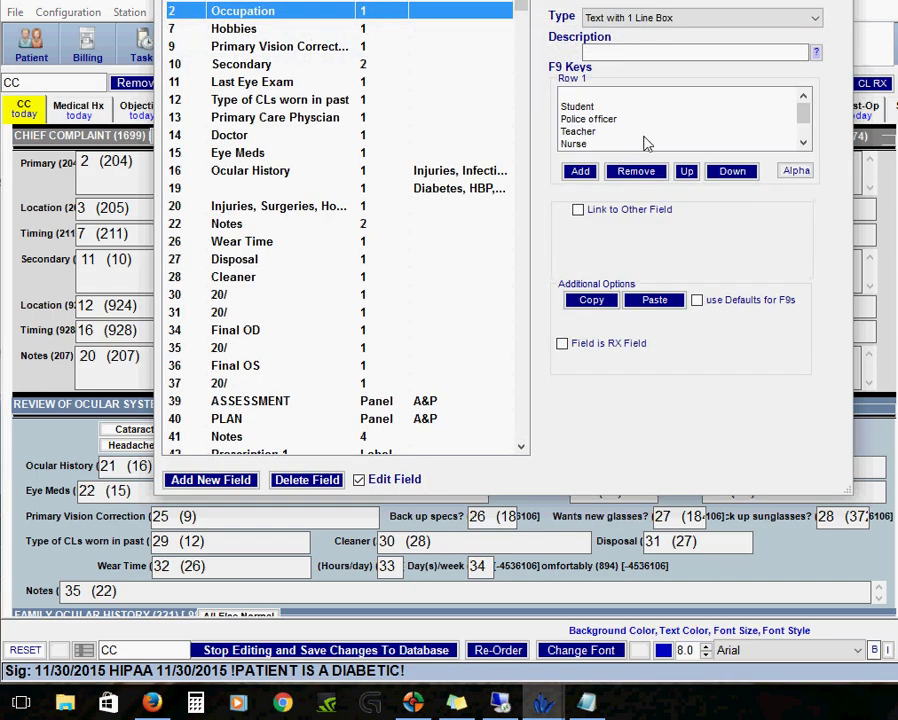
Bring Edit Records fully on screen and view the CPT field -81 settings.
left_click_drag(640, 2, 596, 110)
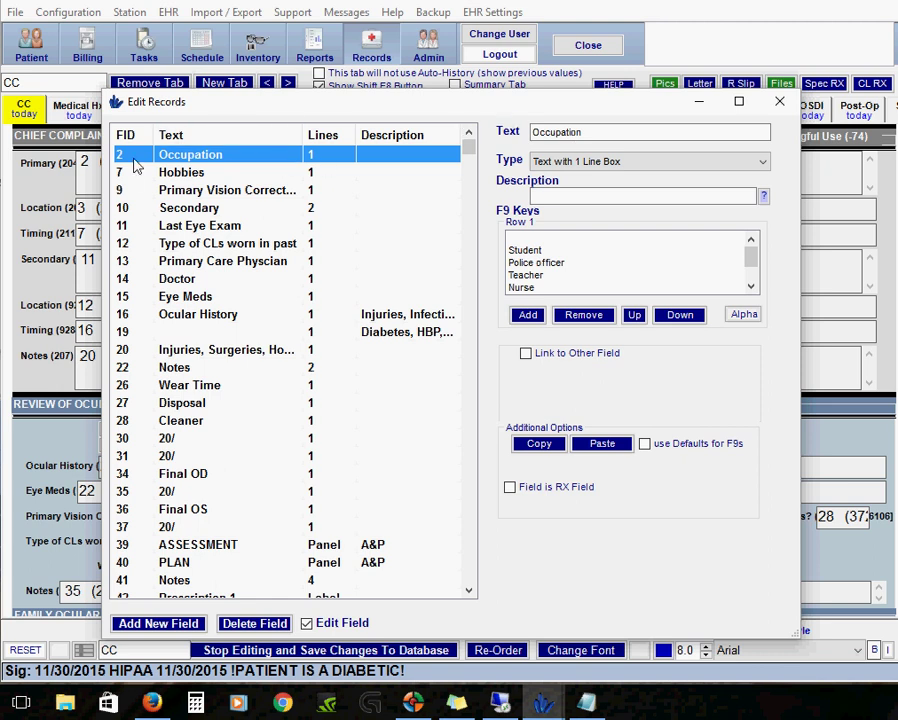
left_click_drag(470, 150, 470, 583)
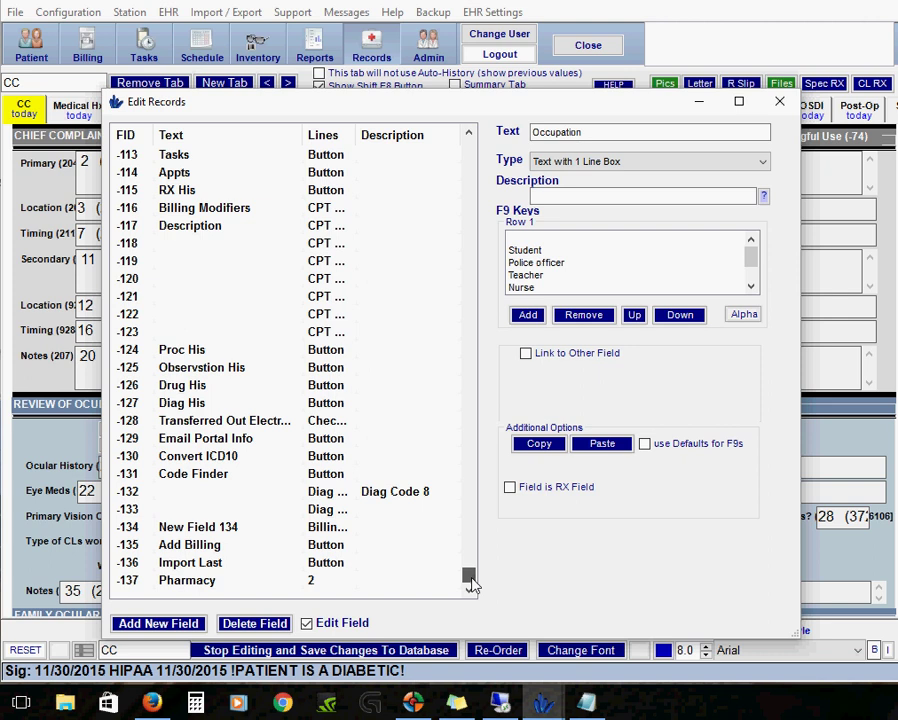
mouse_move(472, 583)
left_mouse_down()
mouse_move(470, 570)
mouse_move(471, 578)
left_mouse_up()
left_click_drag(473, 585, 469, 567)
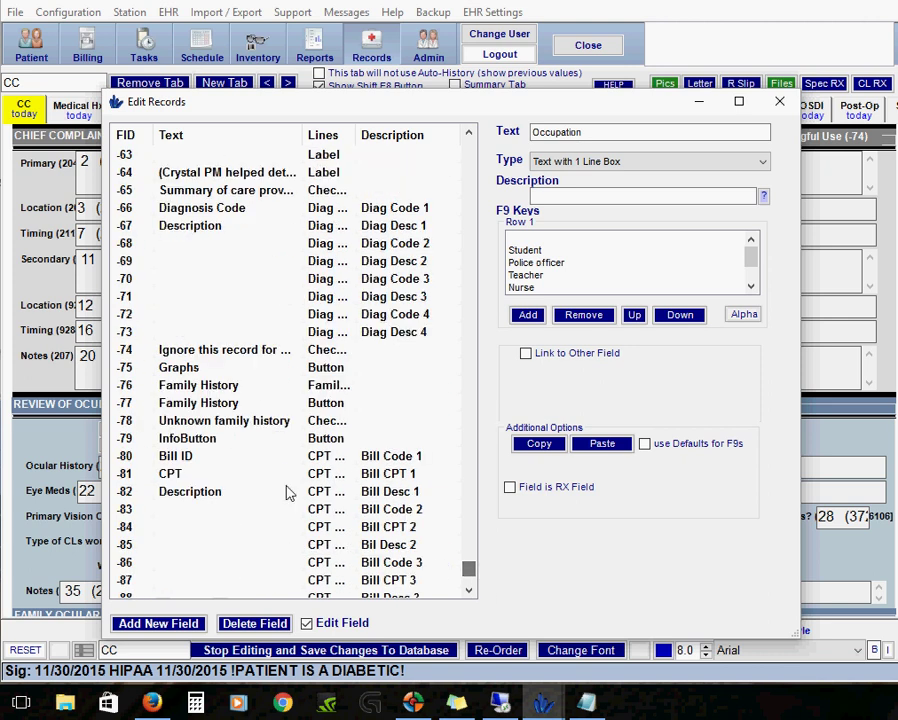
left_click(125, 475)
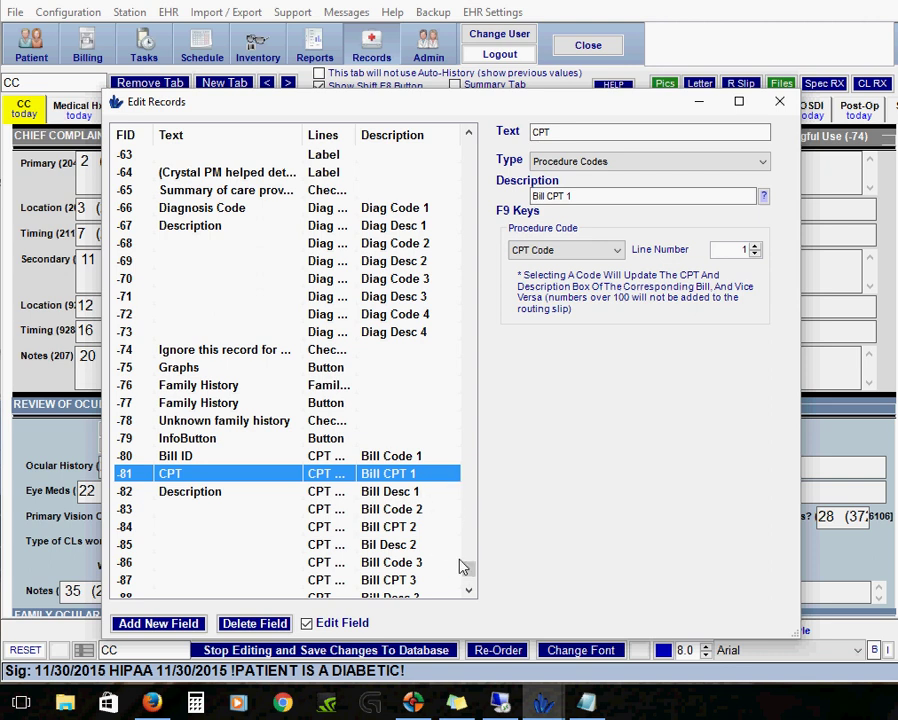
Minimize the Edit Records window, then restore it from the taskbar.
left_click_drag(470, 575, 540, 136)
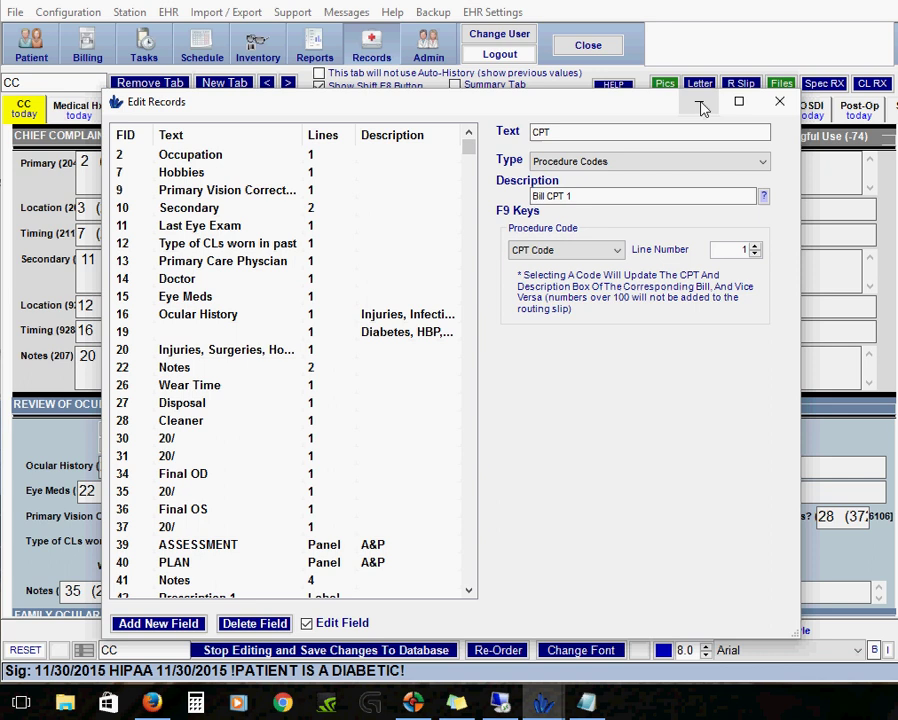
left_click(779, 101)
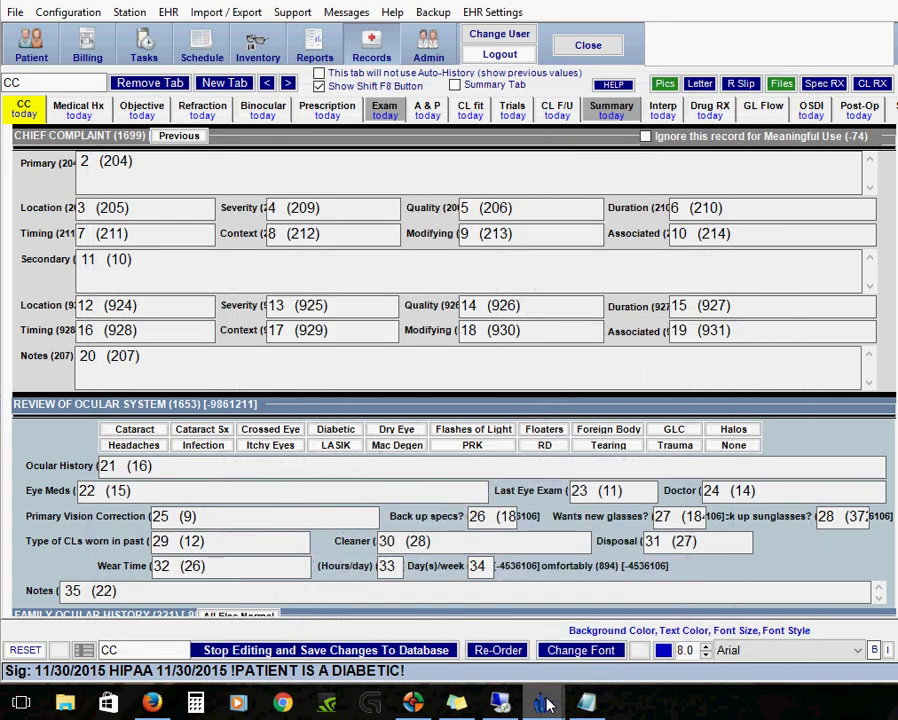
mouse_move(546, 705)
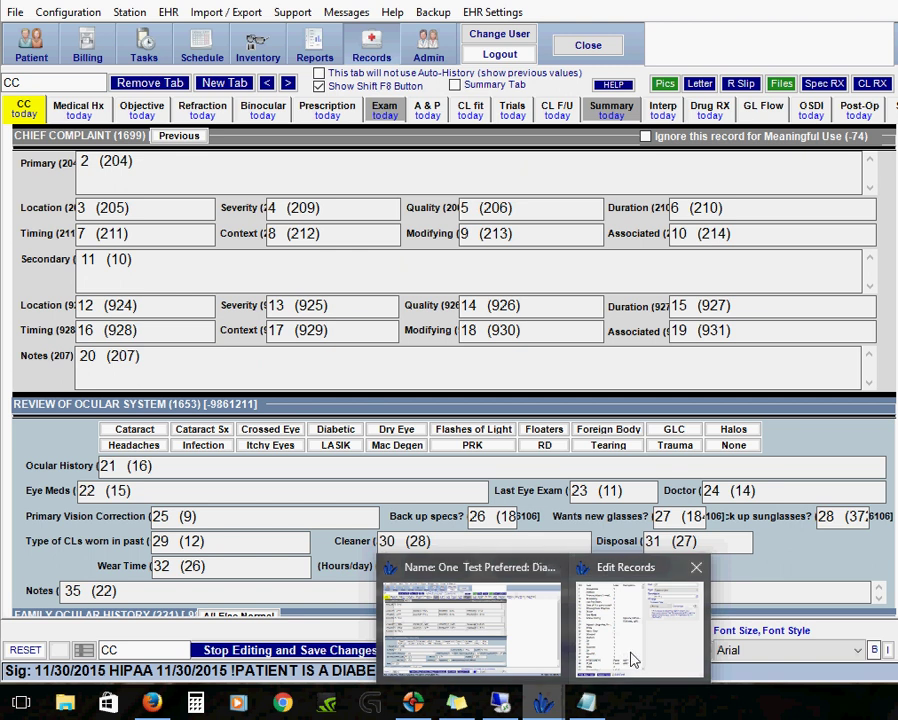
mouse_move(630, 655)
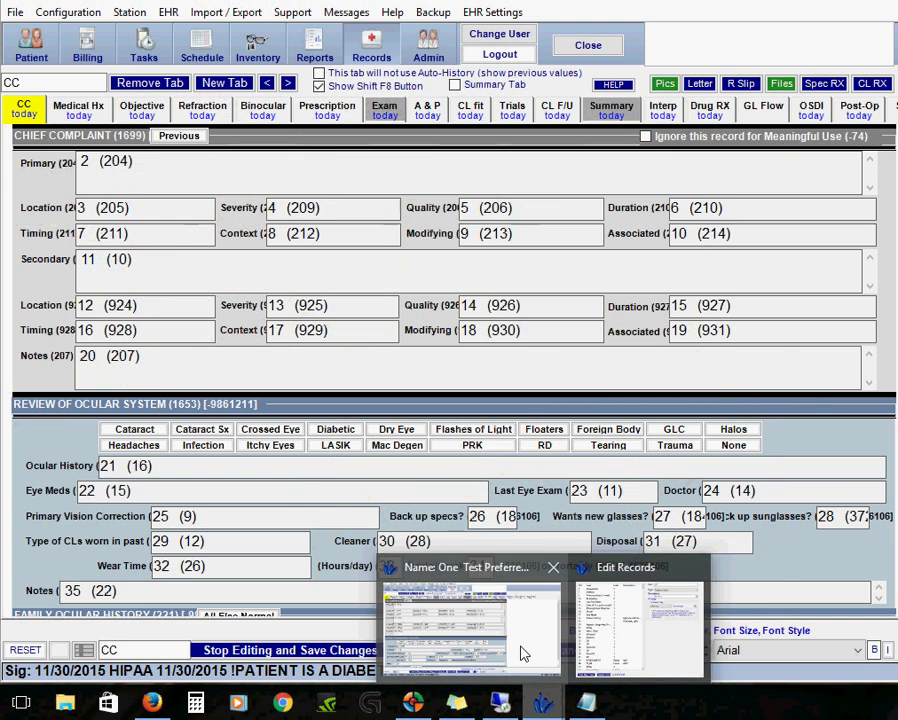
left_click(520, 653)
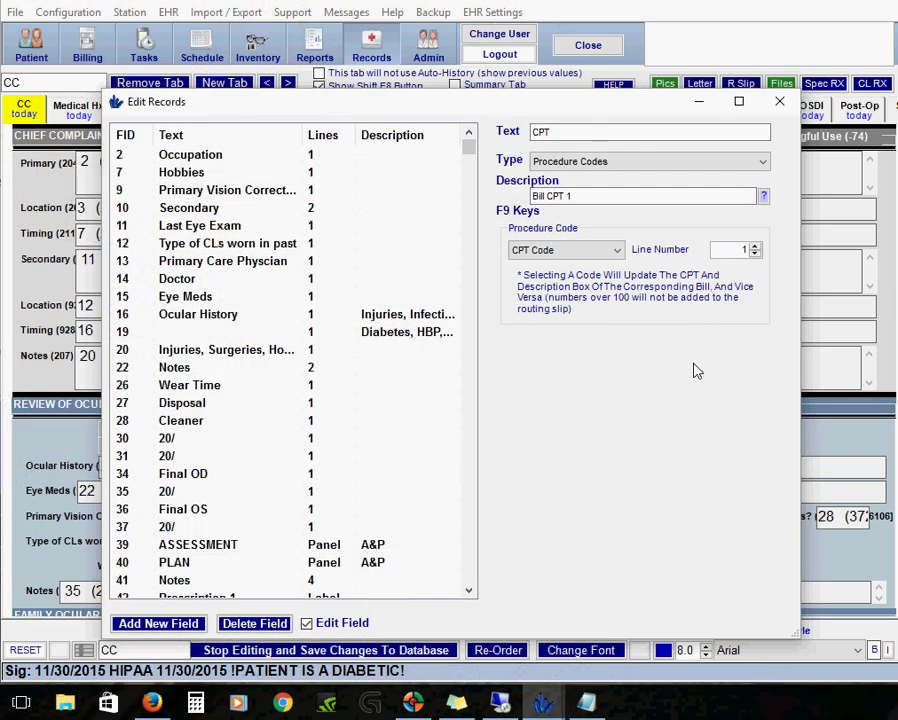
Minimize the field editor, select Primary (204), and mark the record ignored for Meaningful Use.
left_click(698, 101)
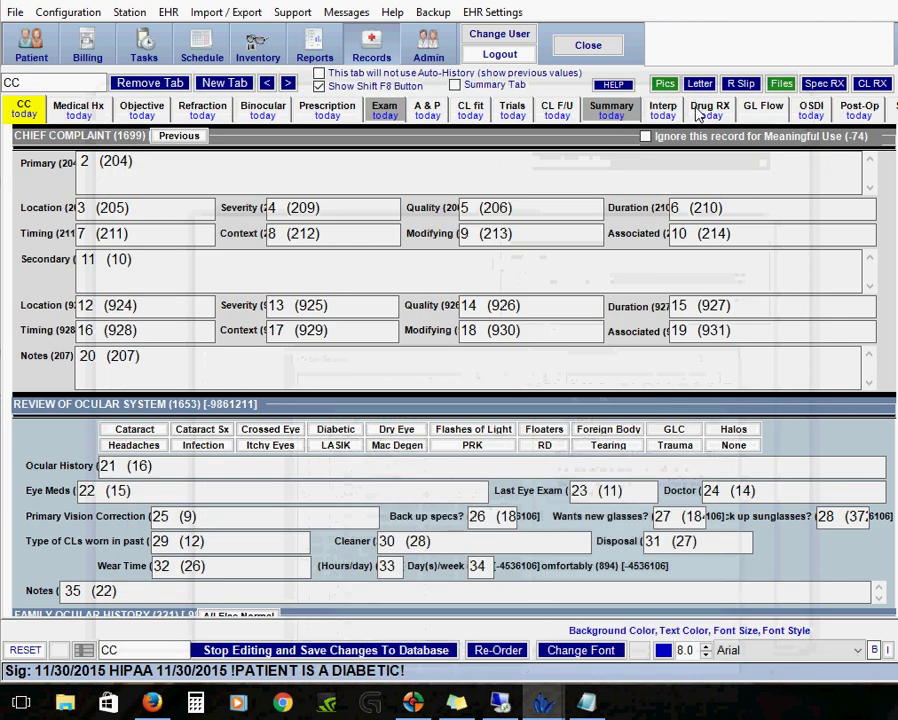
left_click(87, 162)
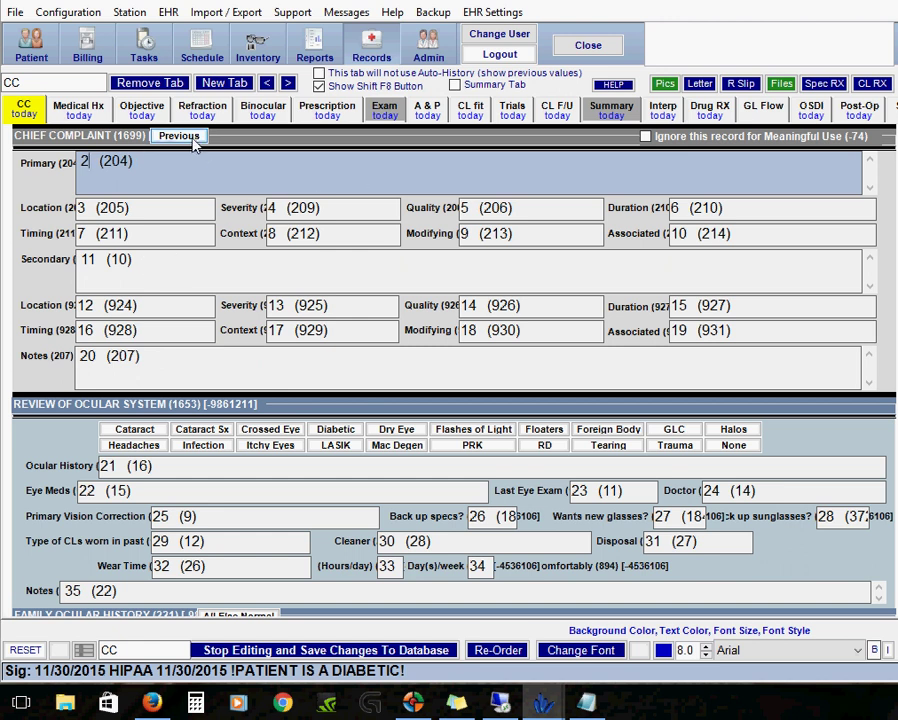
left_click(686, 138)
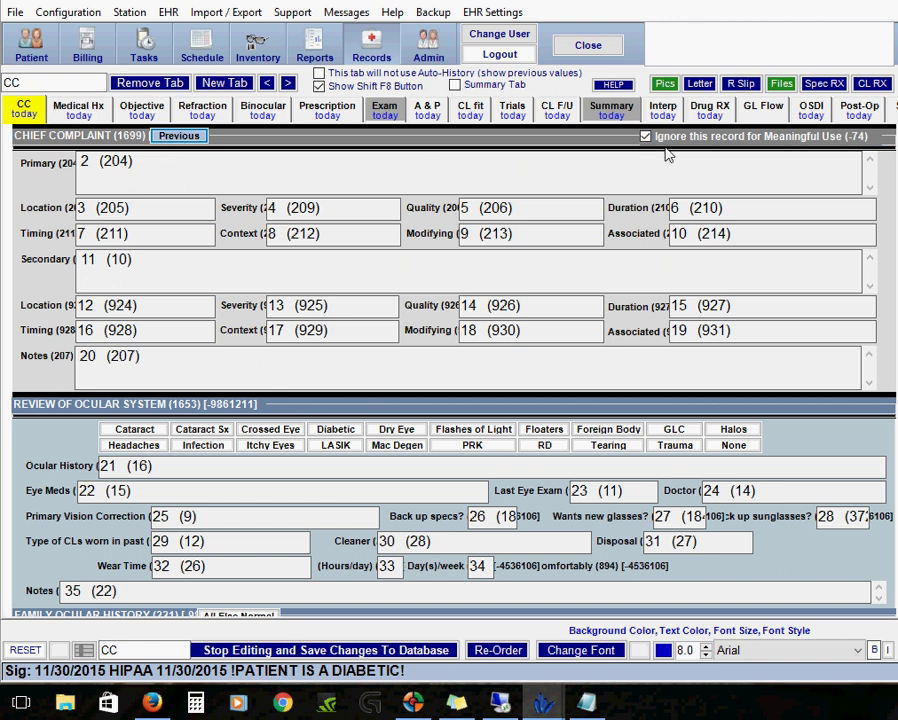
left_click(144, 172)
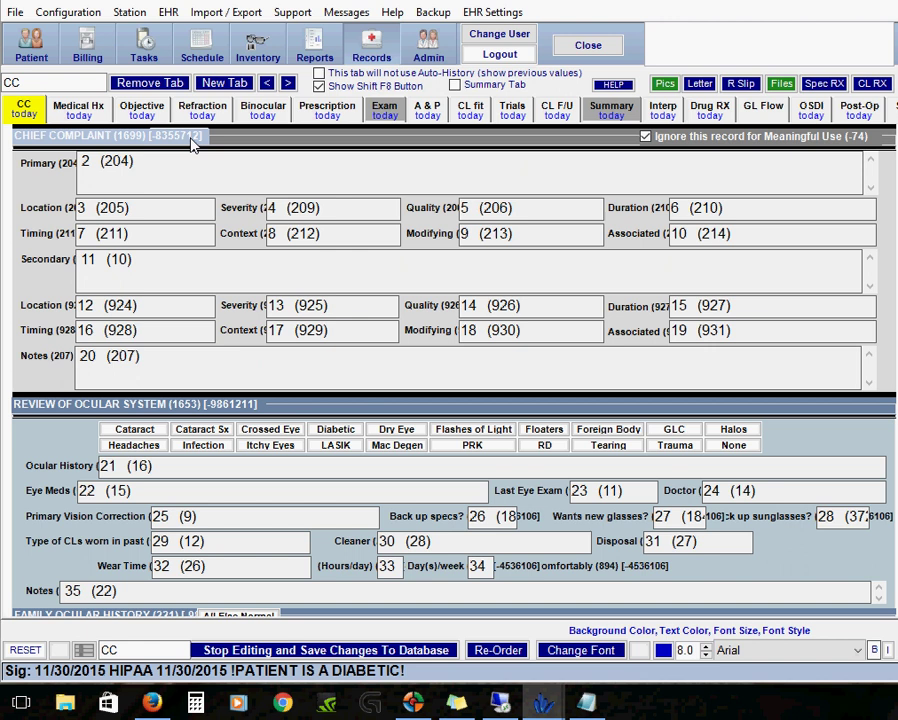
Turn Meaningful Use ignoring back off and focus the Primary (204) field on the CC tab.
left_click(778, 141)
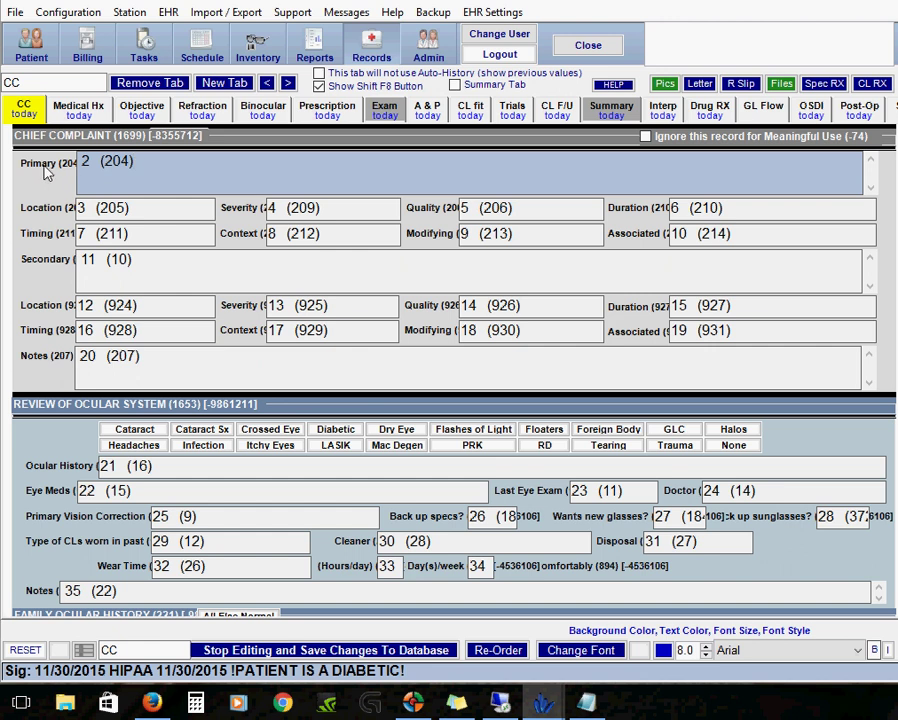
left_click(32, 113)
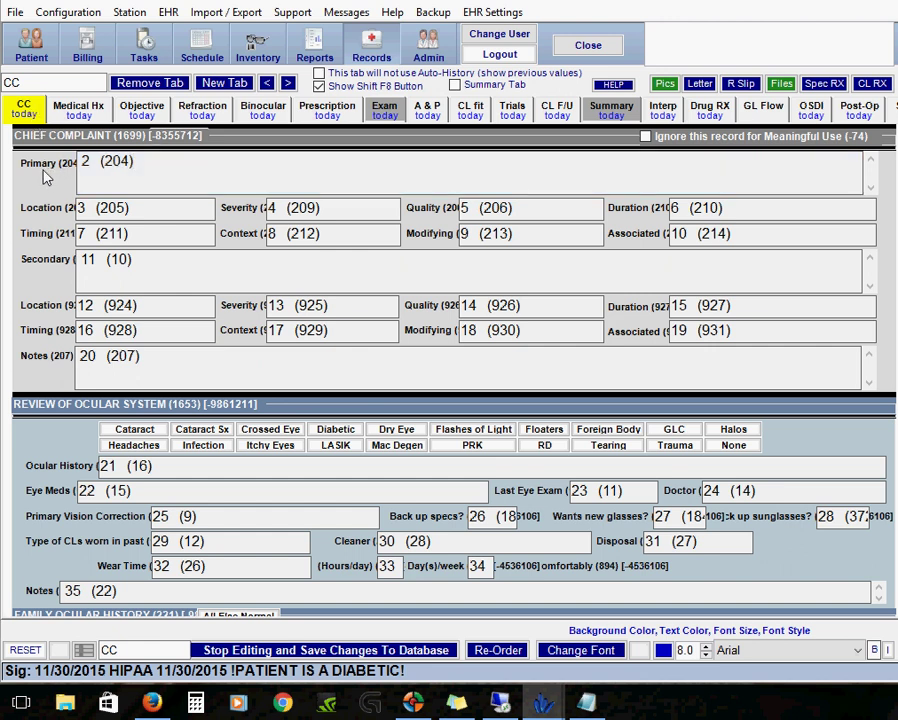
left_click(137, 161)
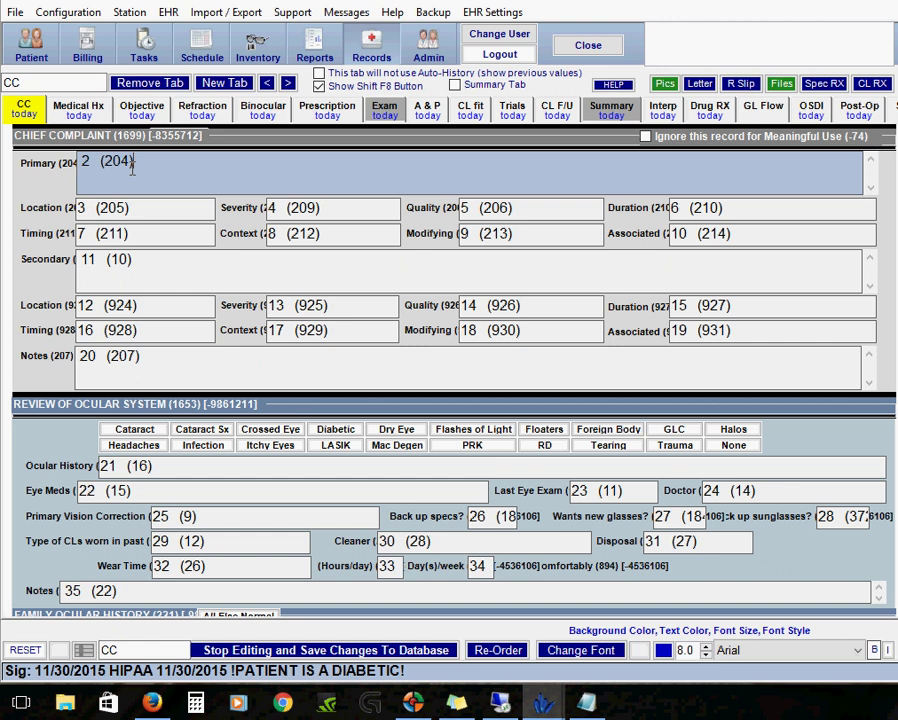
left_click(428, 112)
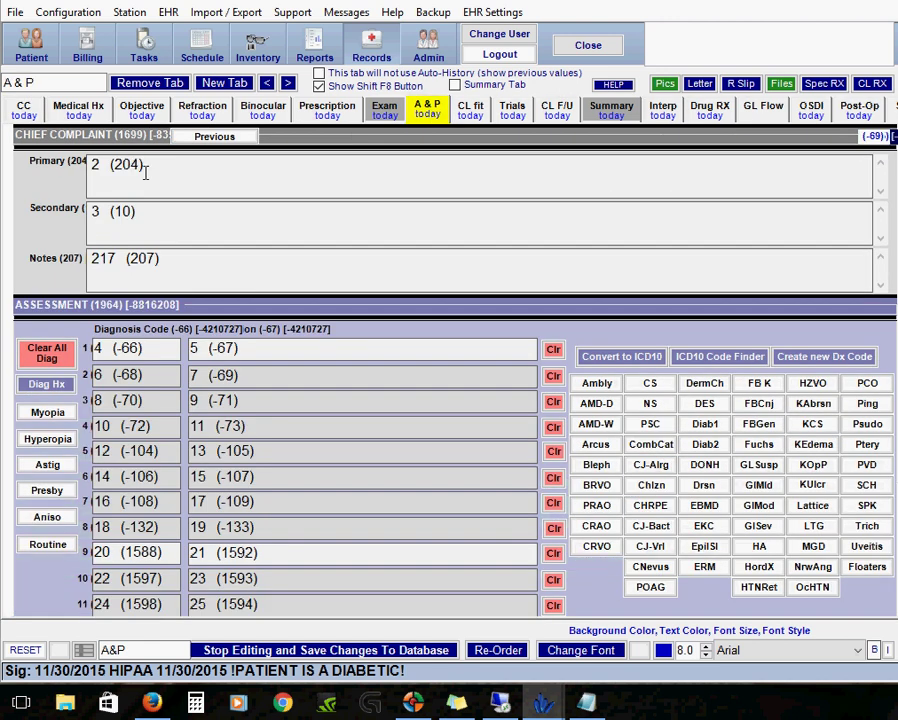
left_click(145, 171)
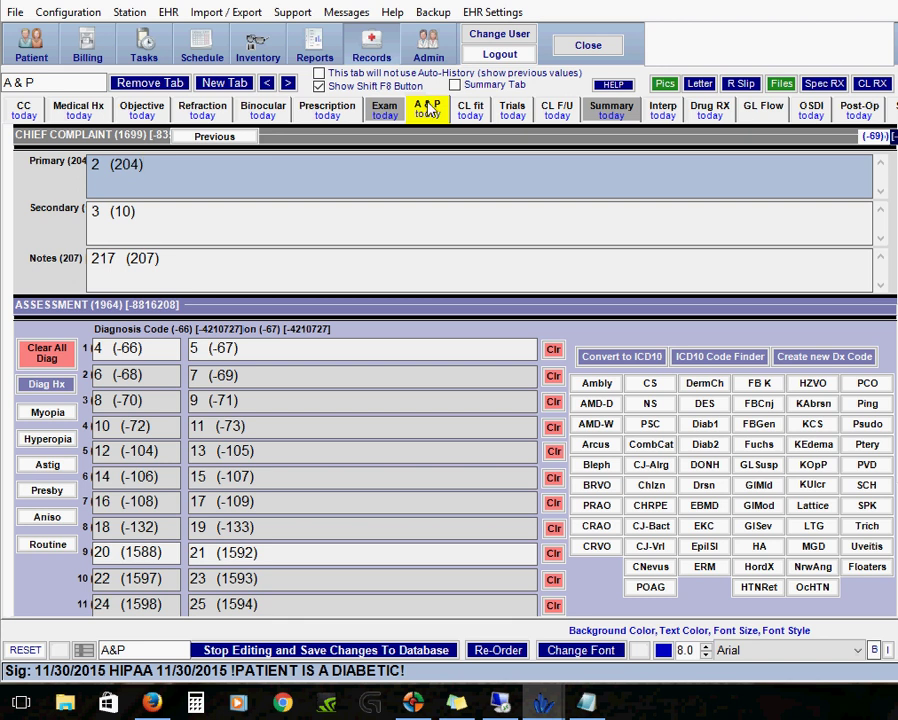
left_click(24, 109)
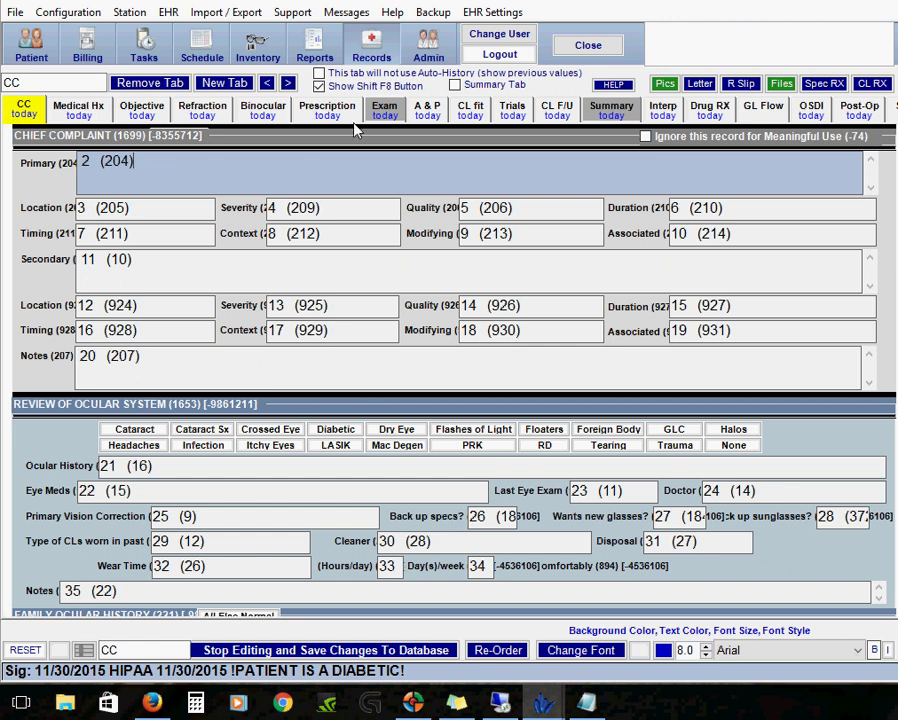
left_click(423, 112)
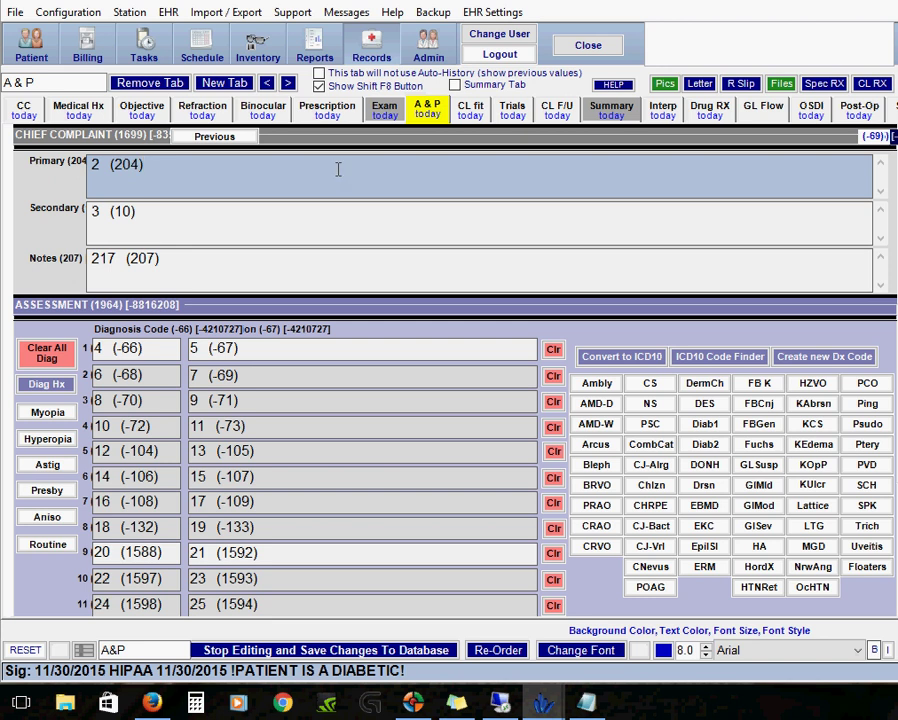
left_click(24, 114)
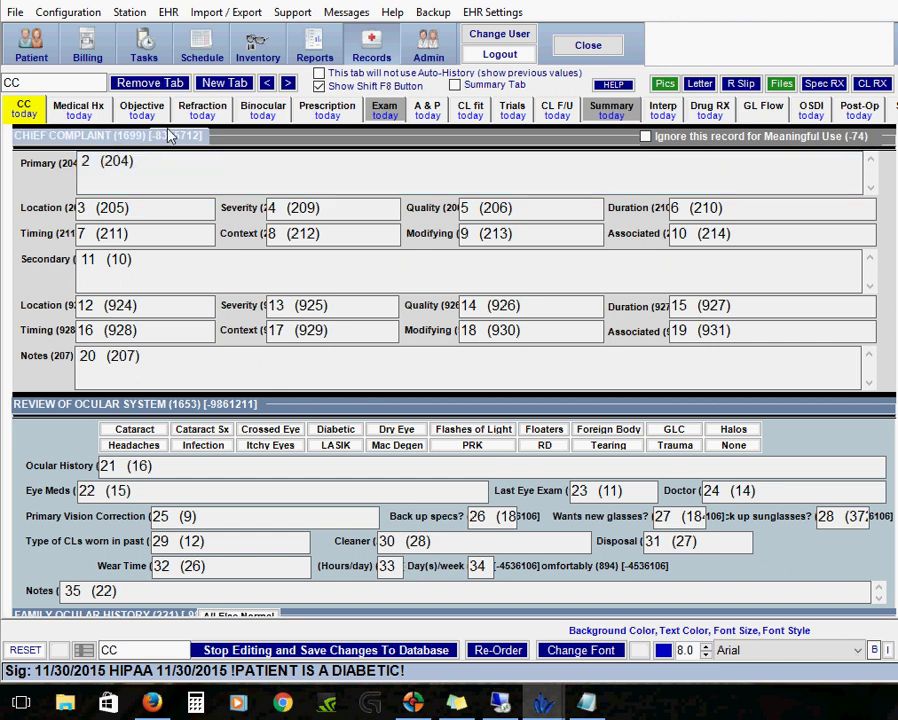
mouse_move(168, 136)
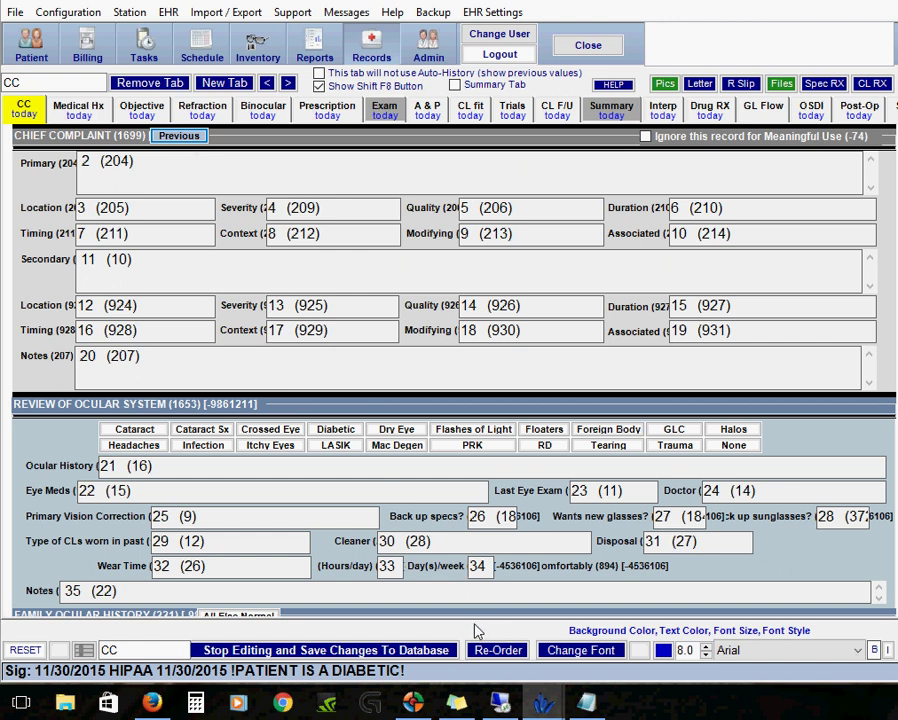
left_click(505, 652)
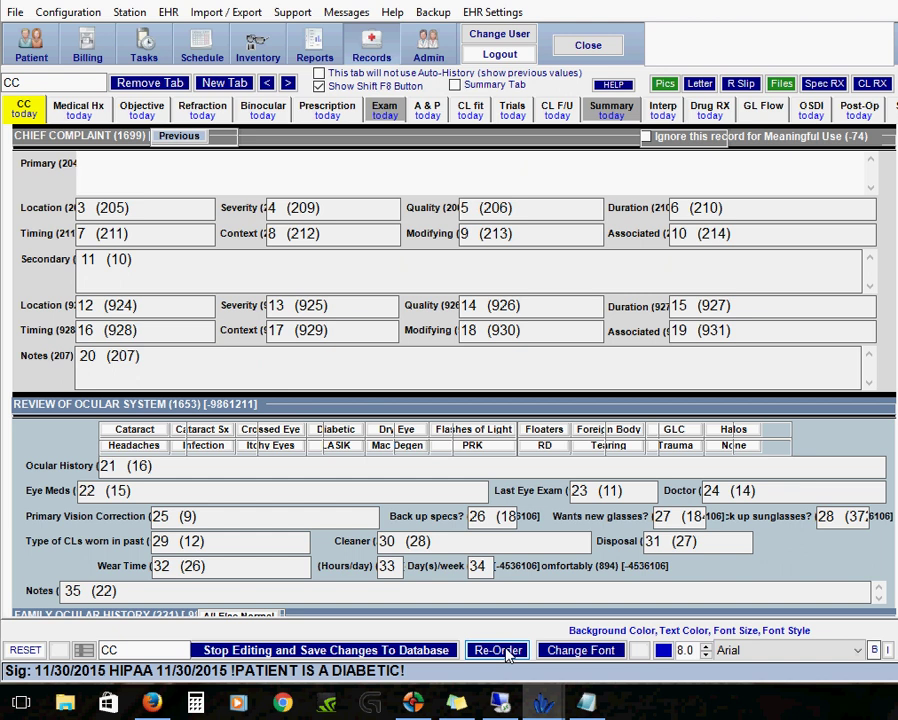
left_click(507, 652)
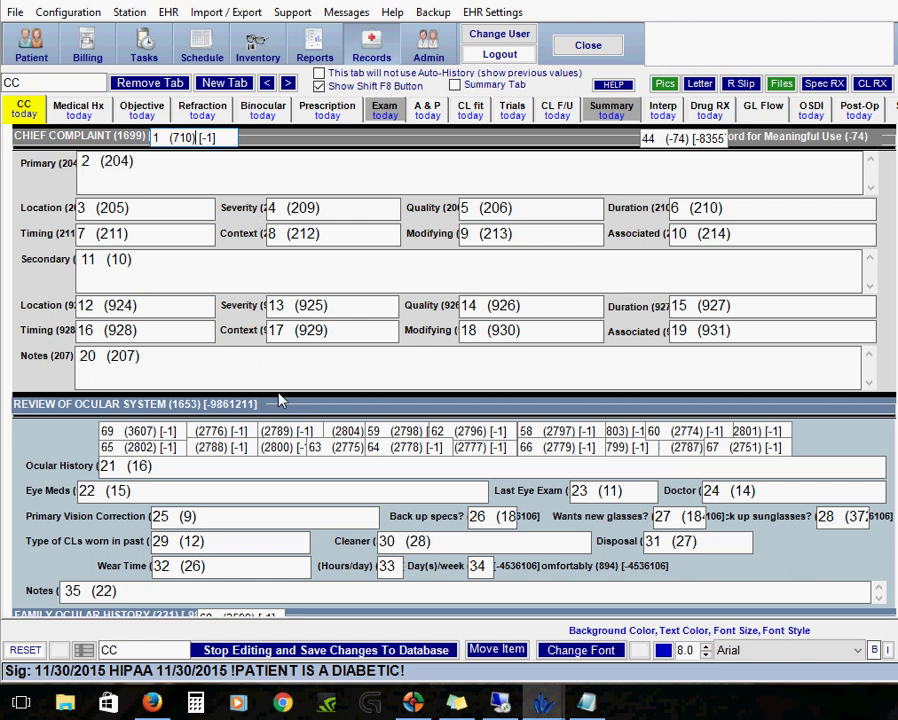
left_click(498, 652)
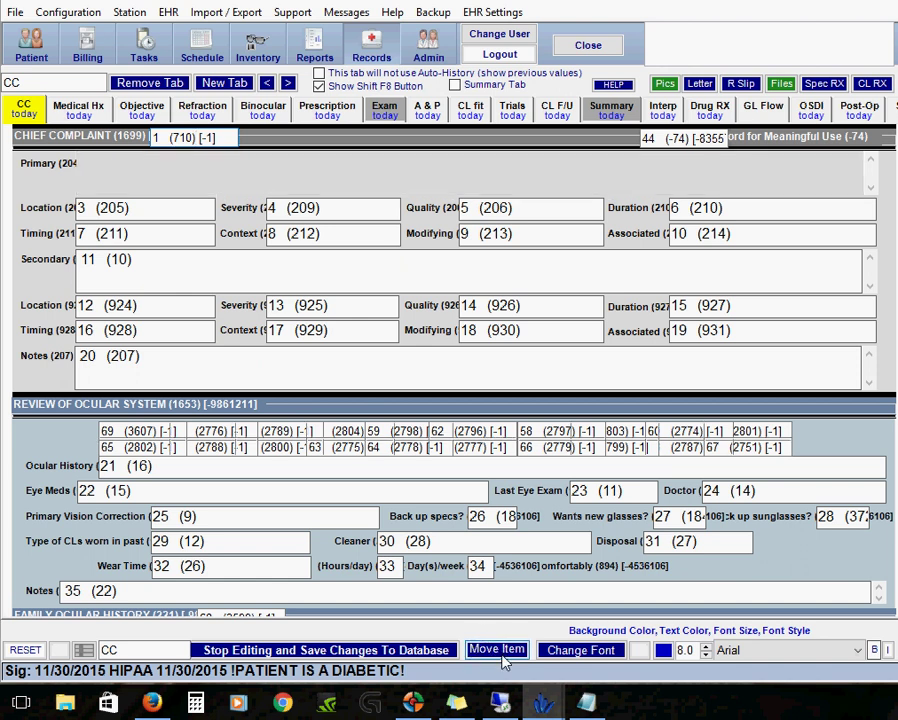
left_click(505, 655)
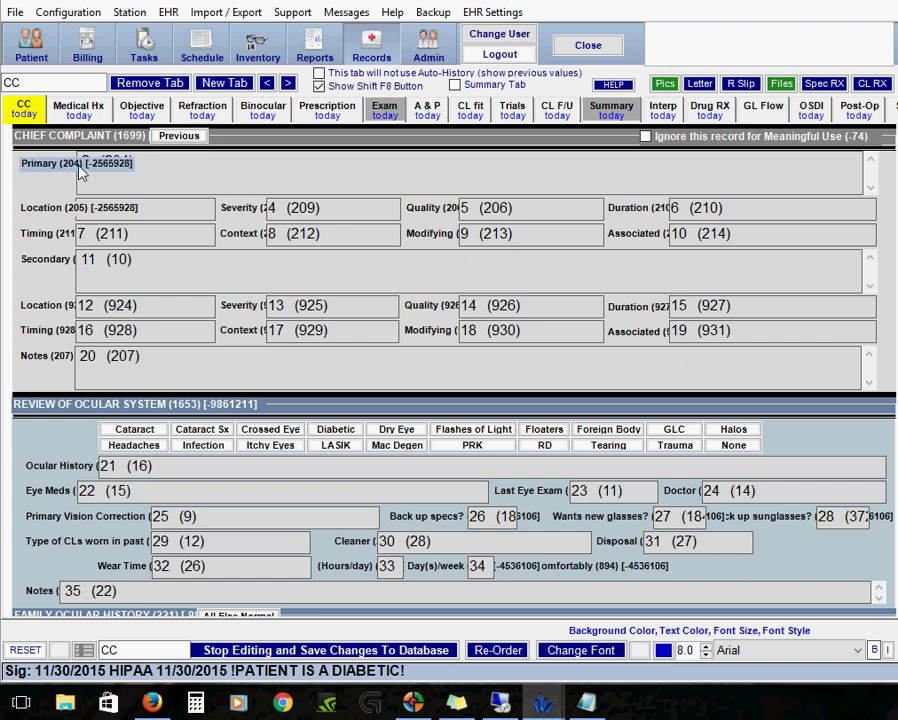
mouse_move(545, 706)
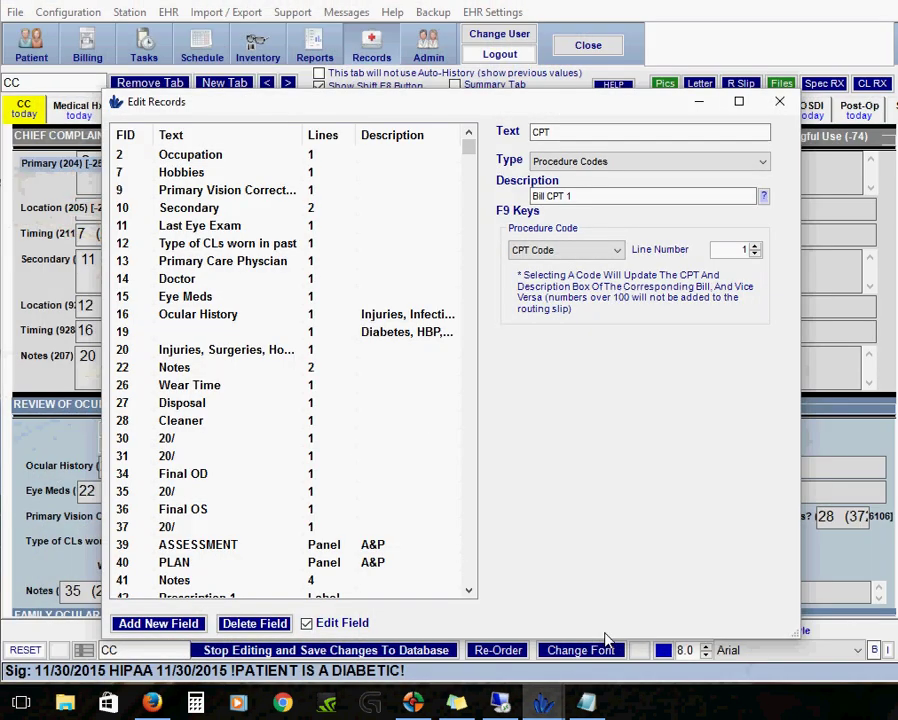
Bring Edit Records forward, browse field settings, and select field 204 Primary.
left_click(640, 630)
left_click(227, 243)
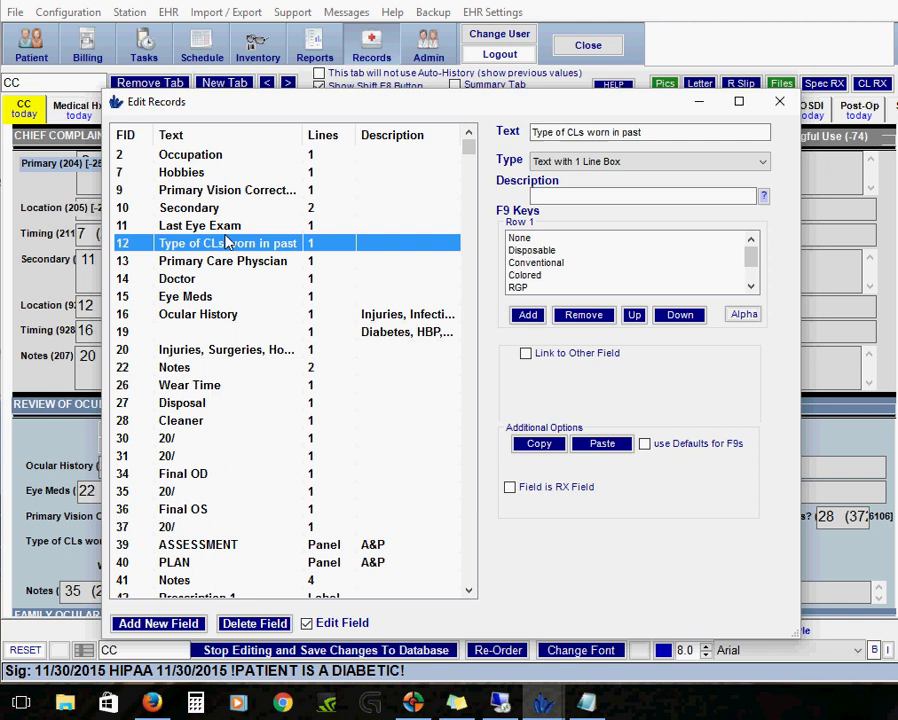
left_click(230, 333)
left_click(210, 226)
left_click(236, 402)
left_click(238, 248)
left_click(282, 350)
scroll(282, 362, "down", 10)
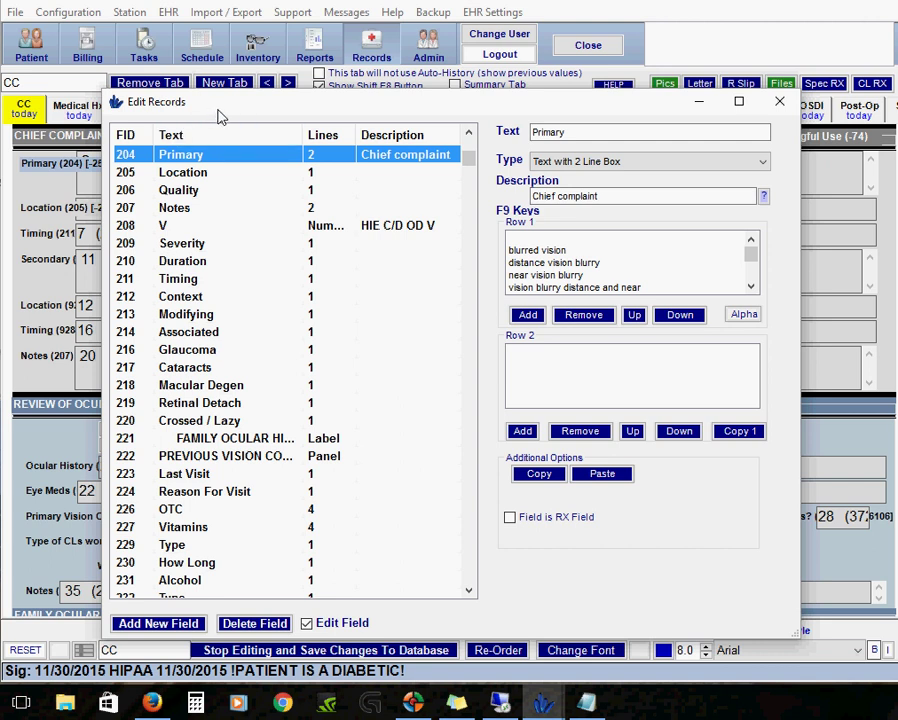
left_click_drag(218, 112, 284, 118)
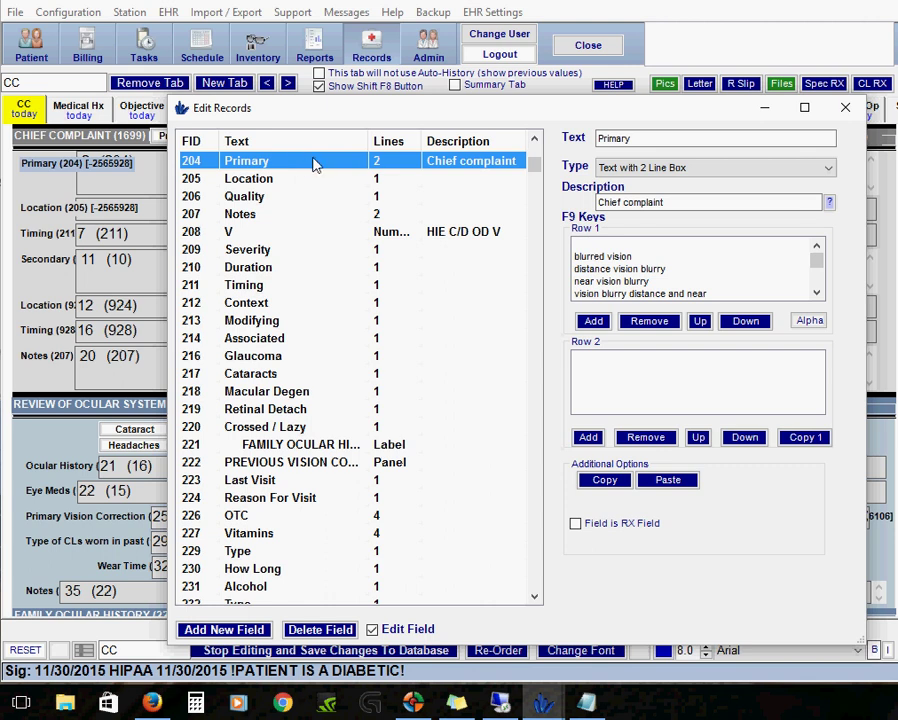
Change field 204's Text label to CC, then restore it to Primary.
left_click(678, 140)
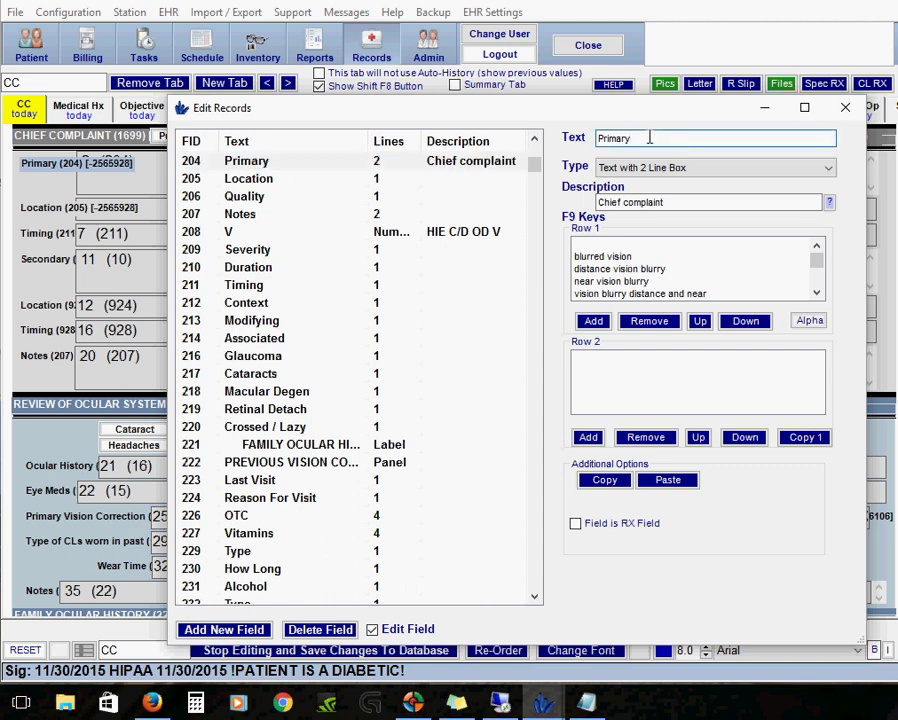
left_click_drag(634, 138, 564, 142)
left_click_drag(645, 138, 562, 146)
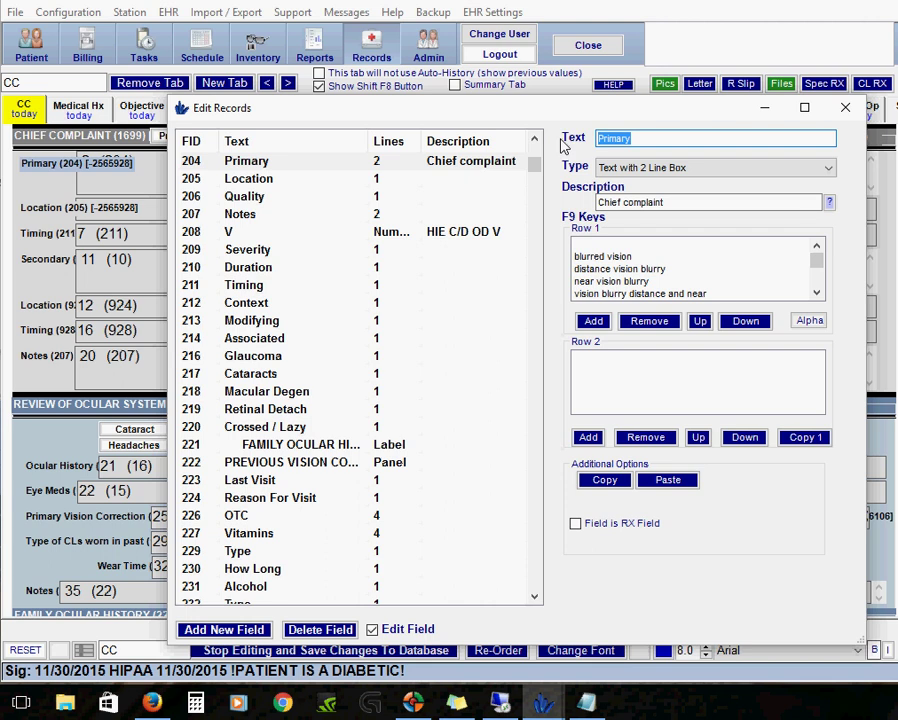
type("CC")
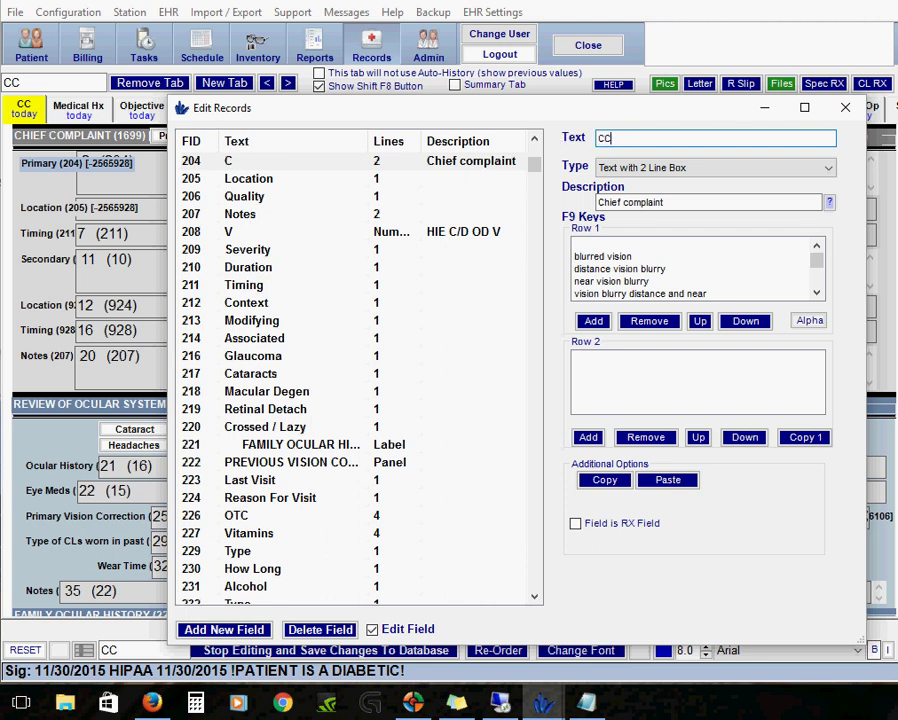
key("BackSpace")
key("BackSpace")
type("Primary")
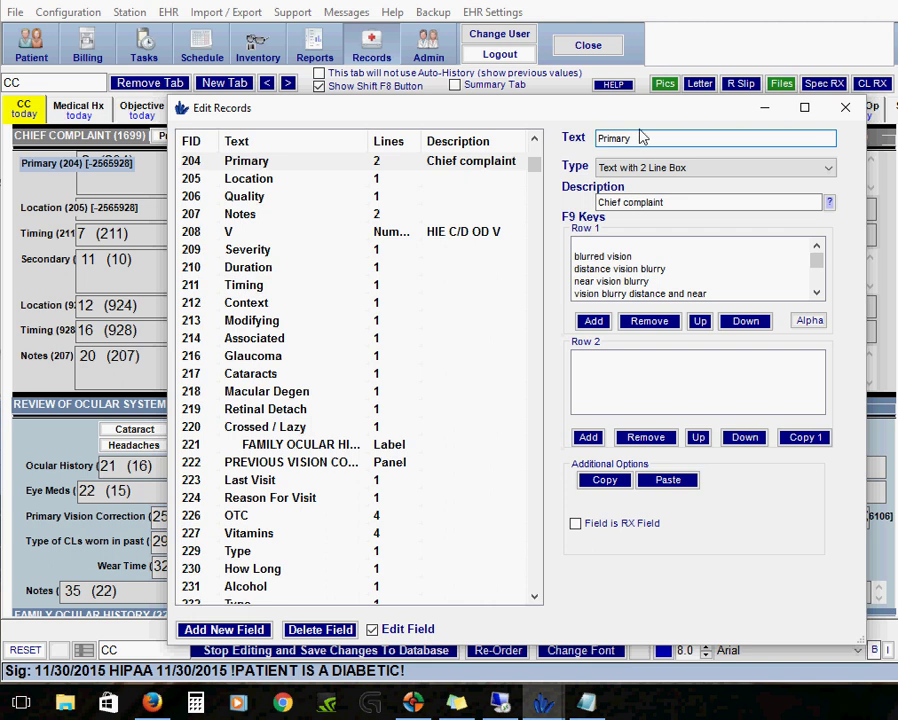
left_click_drag(874, 138, 594, 139)
type("CC")
left_click(226, 161)
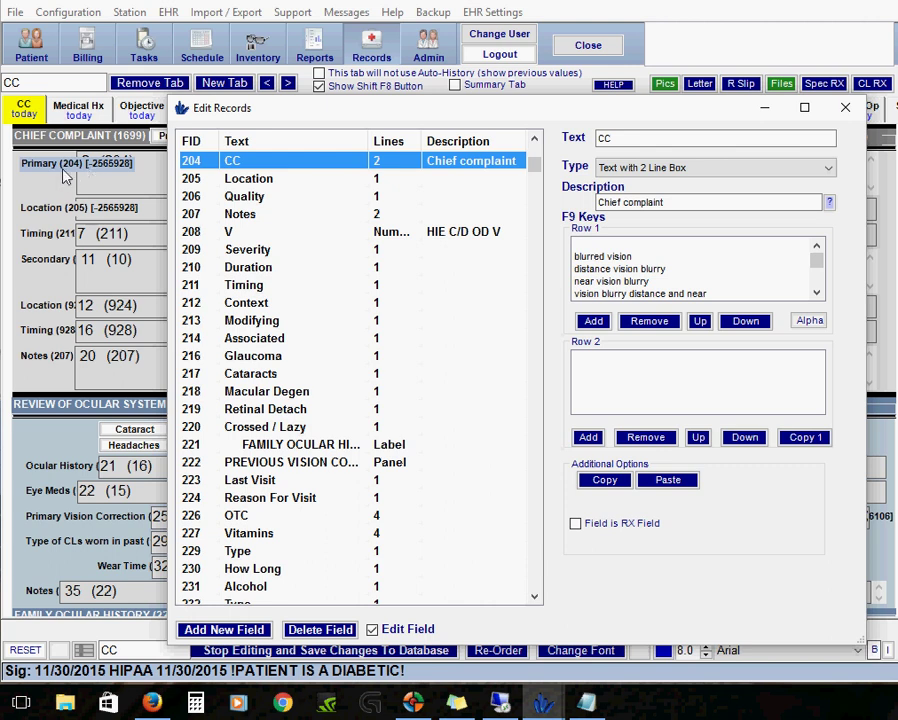
left_click(573, 142)
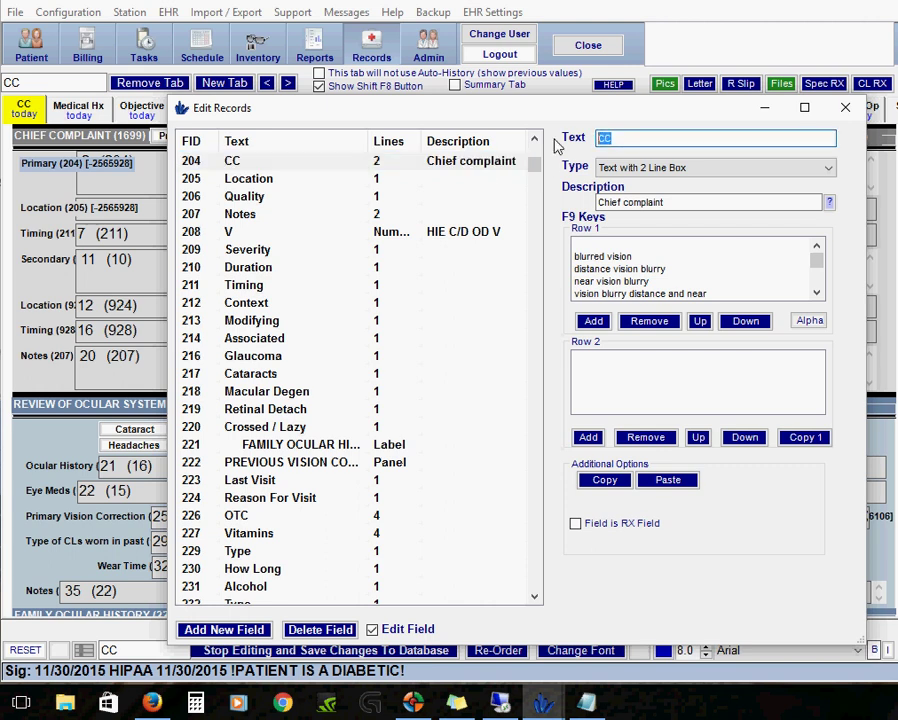
type("Primary")
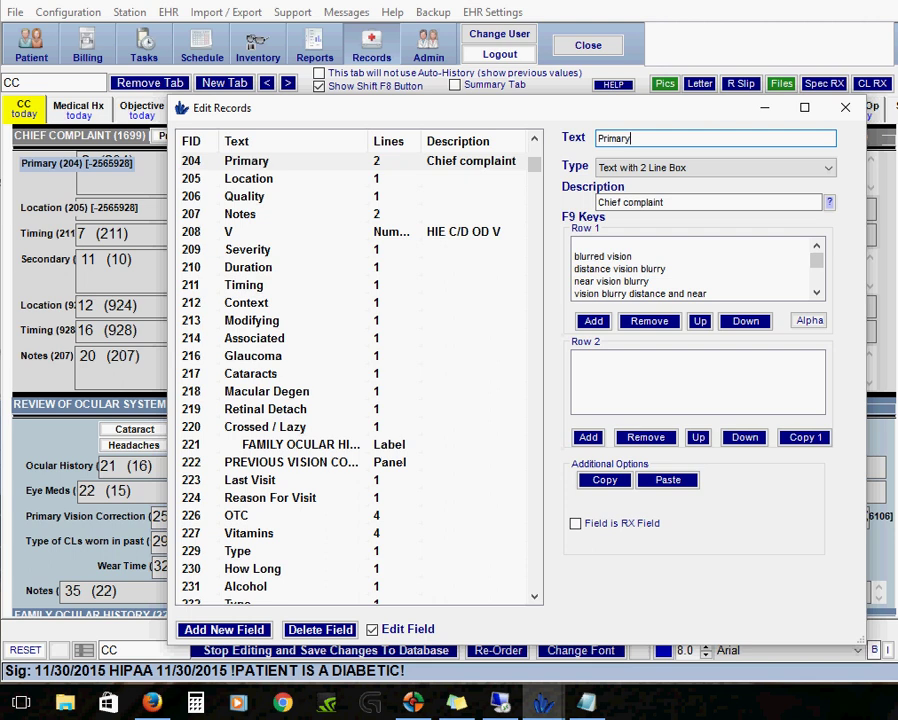
Keep field 204 as a Text 2 Line Box and delete its Chief complaint description.
left_click(636, 170)
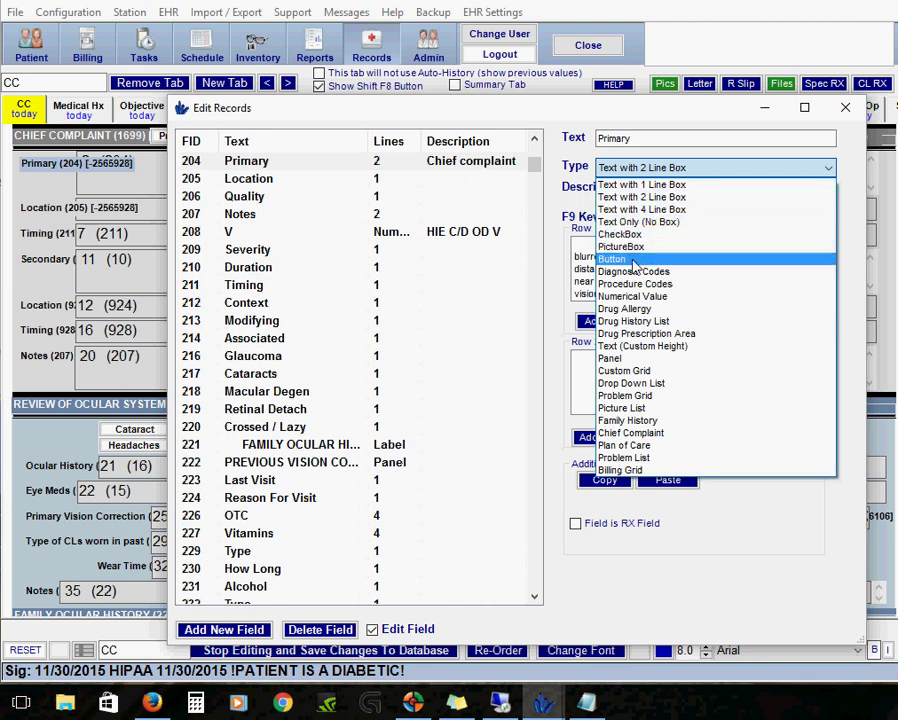
left_click(653, 197)
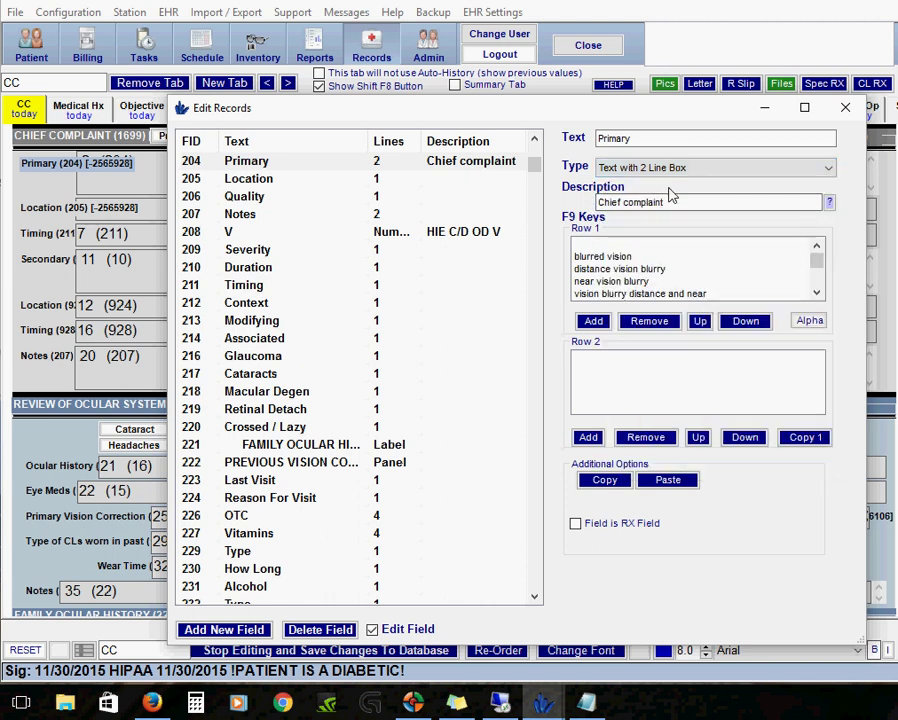
left_click_drag(680, 198, 580, 209)
left_click_drag(690, 200, 569, 197)
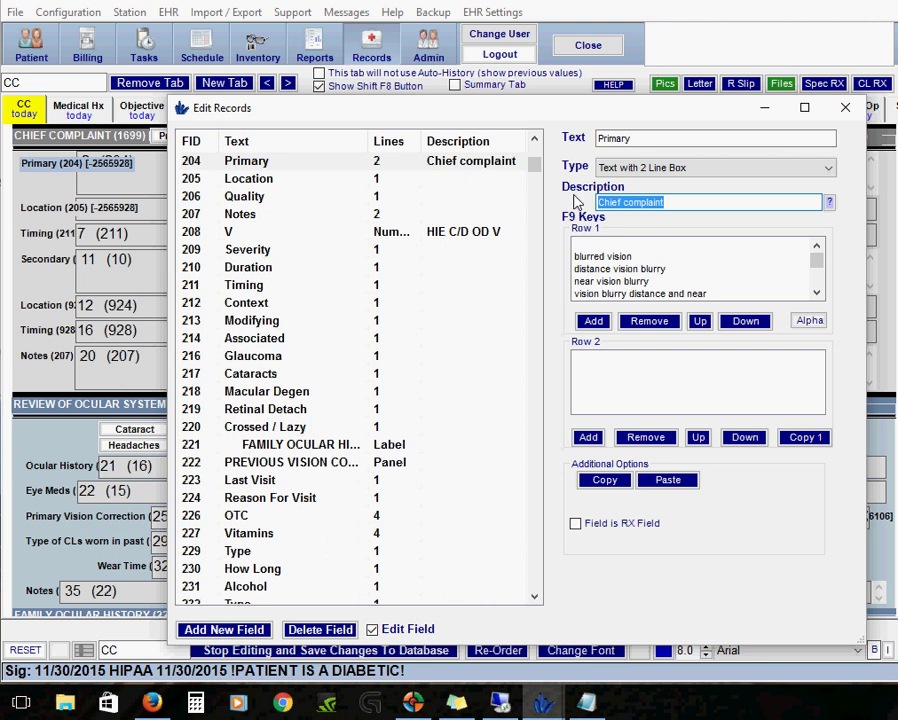
mouse_move(580, 196)
left_mouse_down()
mouse_move(671, 198)
mouse_move(590, 200)
left_mouse_up()
left_click(671, 198)
key("BackSpace")
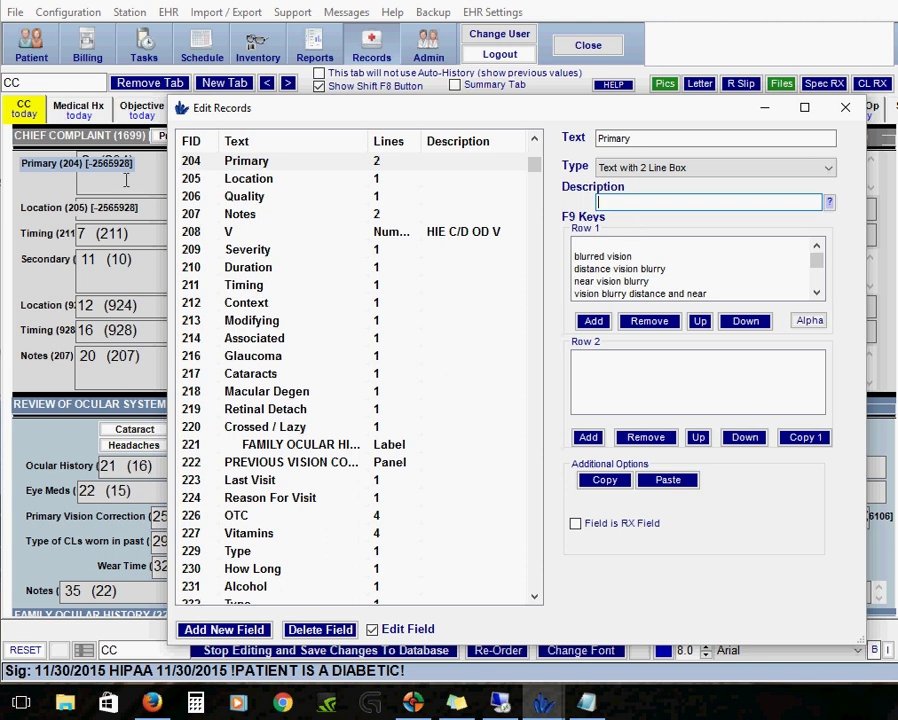
Check the Primary field on the form and minimize the Edit Records window.
left_click(100, 124)
left_click(517, 112)
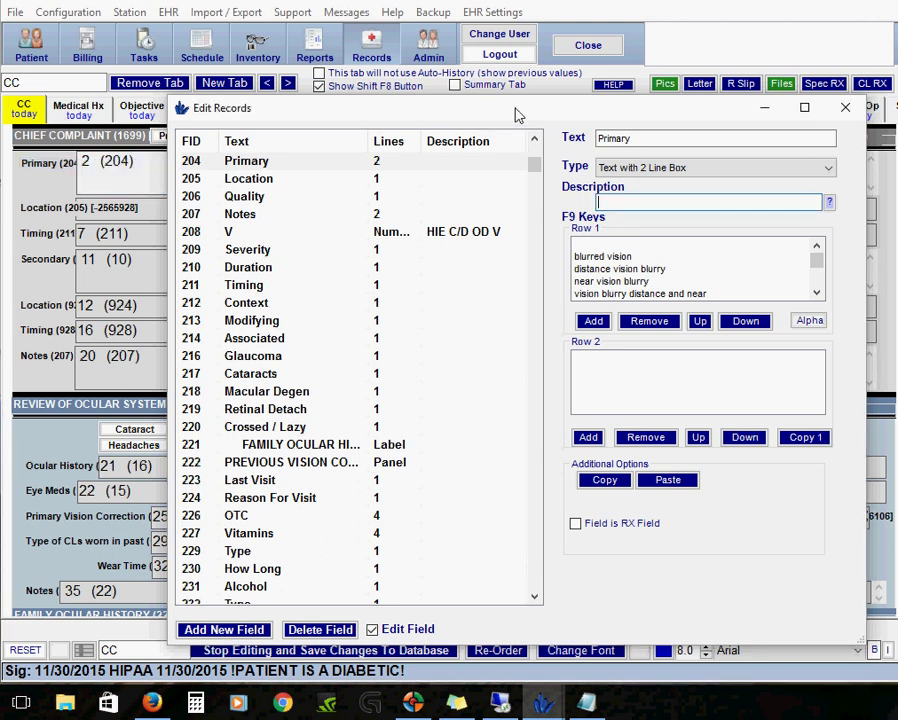
left_click(766, 112)
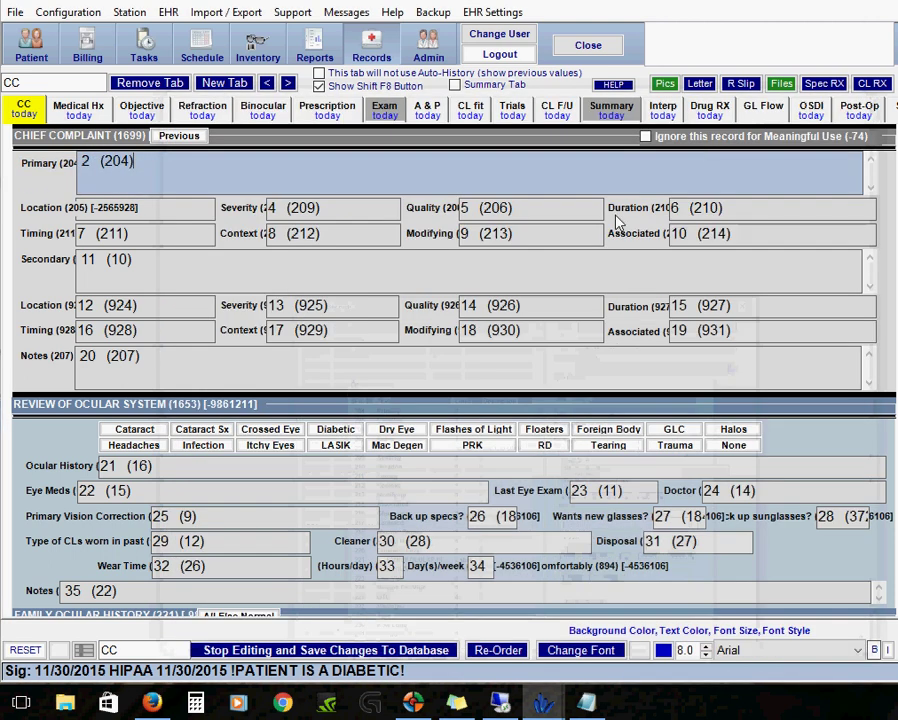
Choose File > Save, then answer No to the Save Data? prompt.
left_click(22, 16)
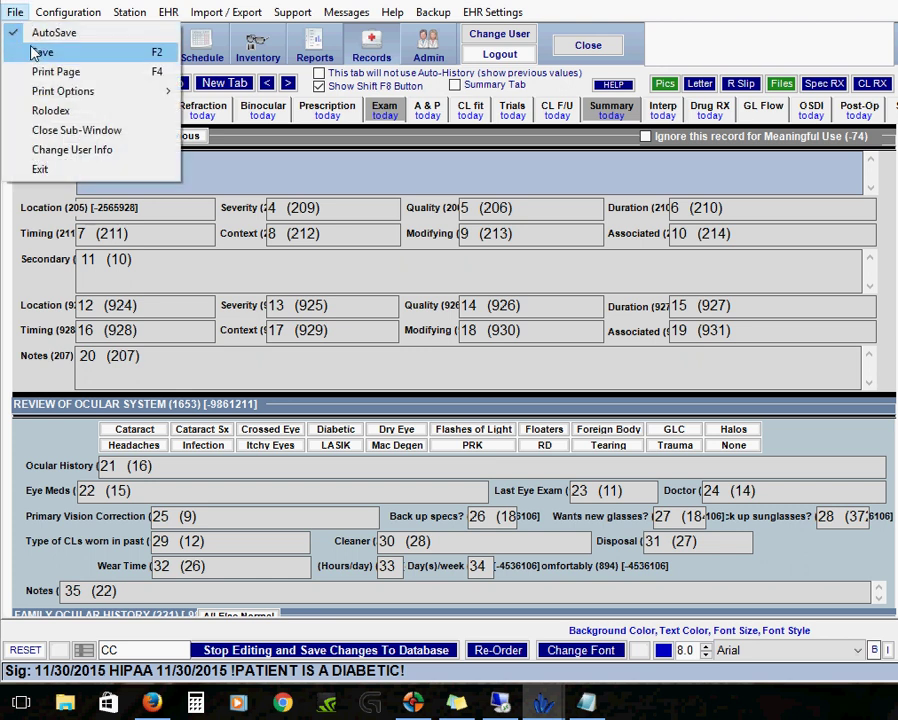
left_click(155, 55)
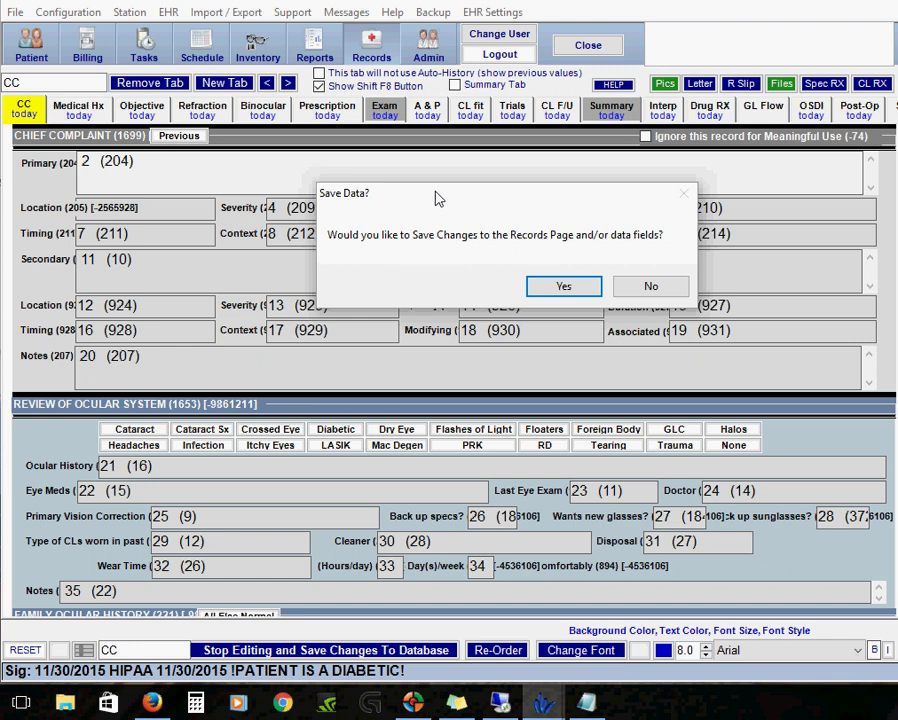
left_click_drag(436, 196, 260, 232)
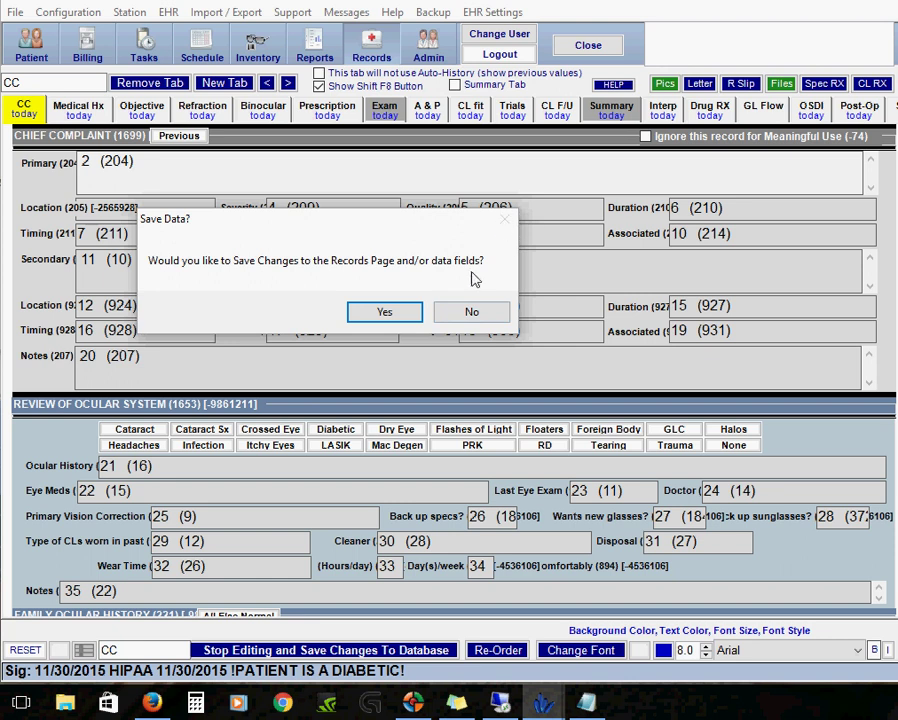
left_click(471, 311)
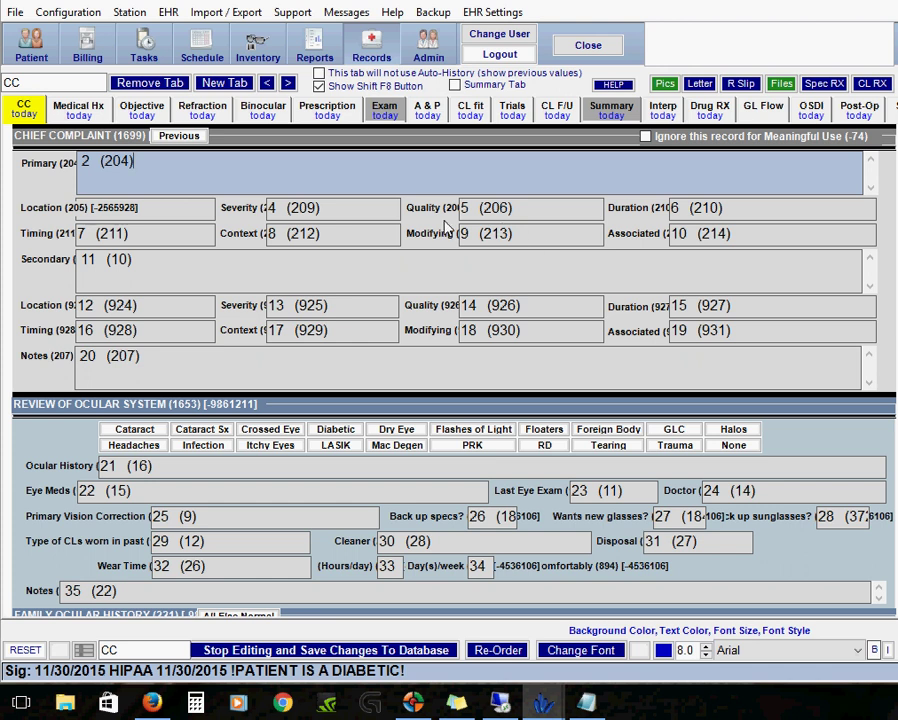
Reopen the diabetic test patient from Most Recent Patients, answering Yes to save template changes.
left_click(371, 46)
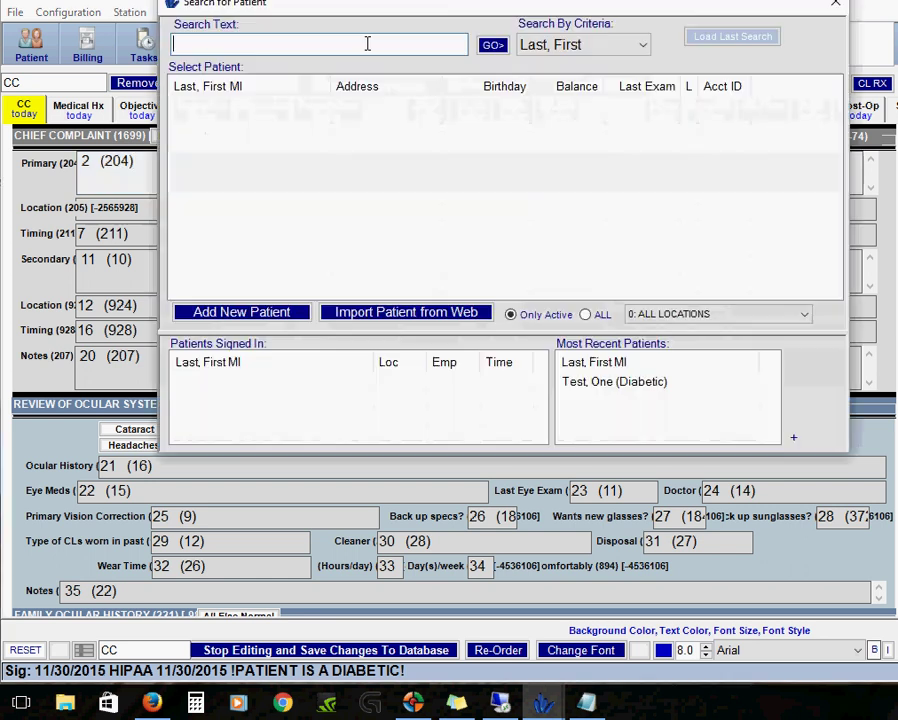
double_click(620, 387)
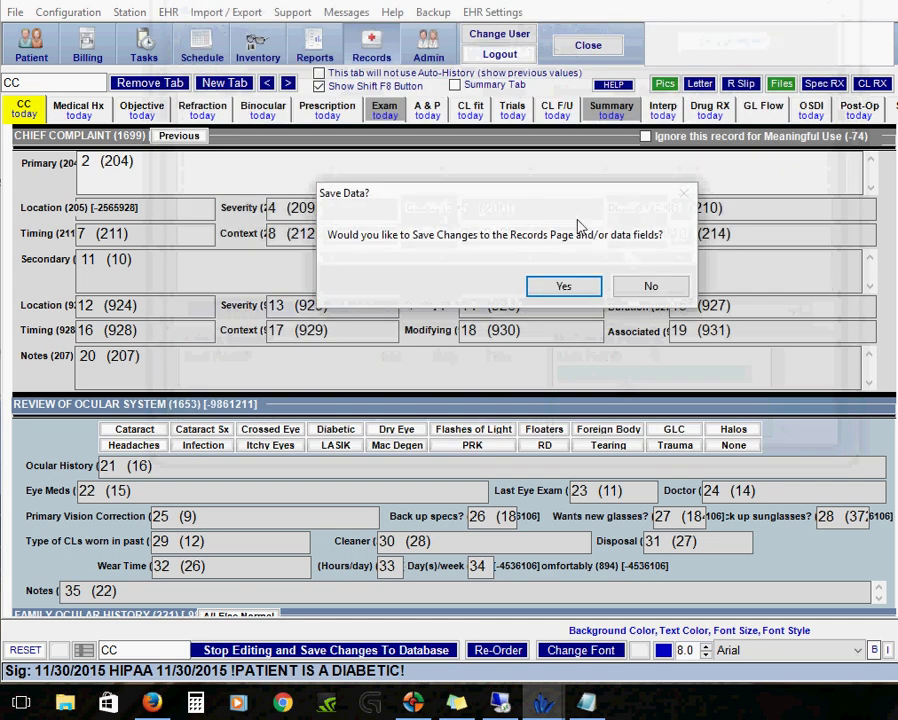
left_click(565, 288)
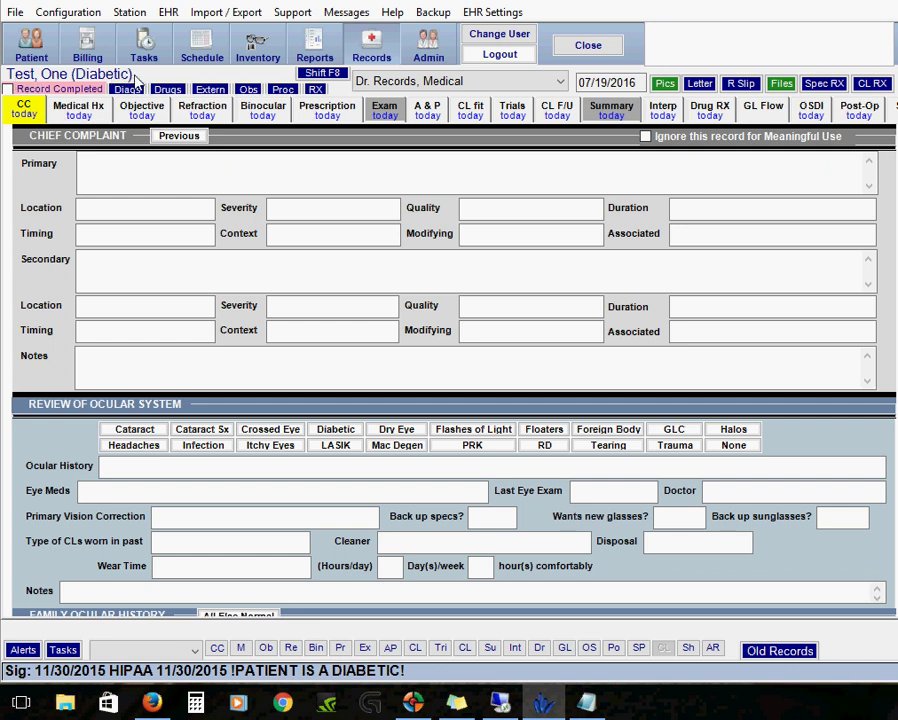
Delete the test patient's medical record via Record Information > Delete Medical Record, confirming Yes.
left_click(490, 14)
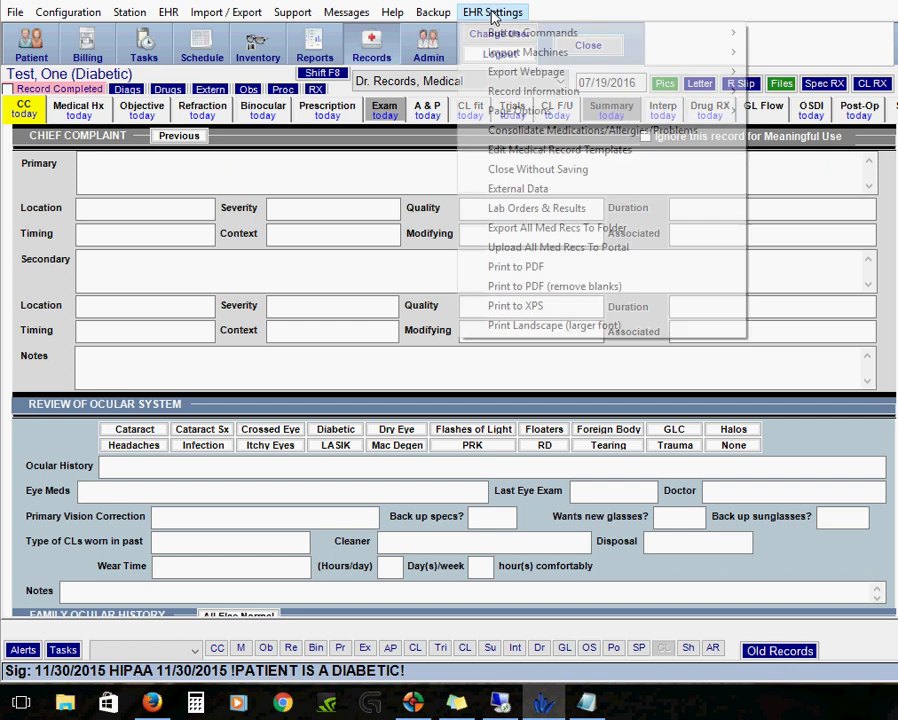
mouse_move(506, 93)
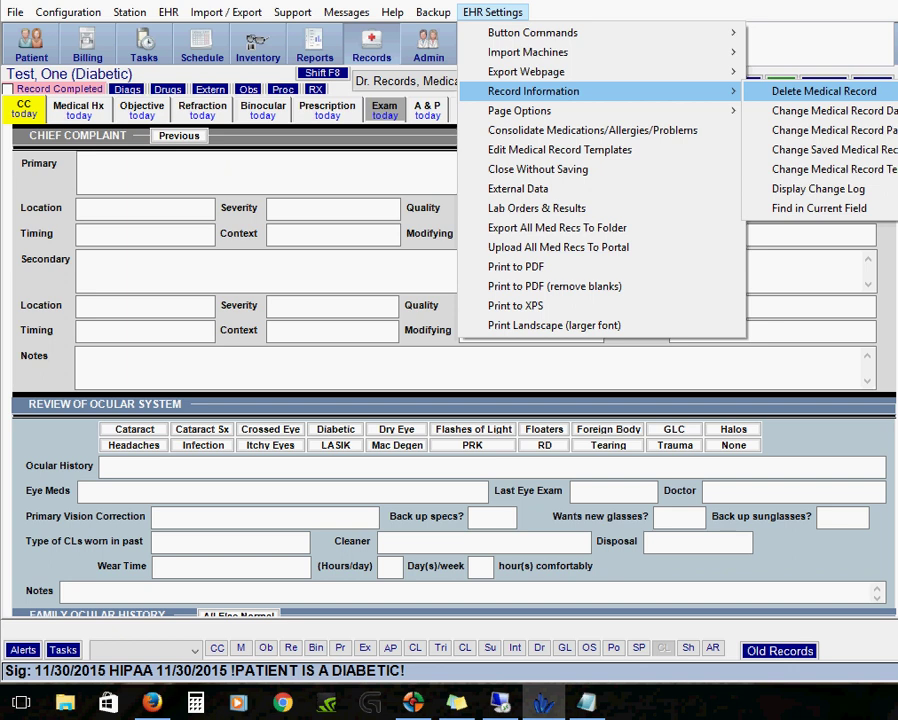
left_click(824, 91)
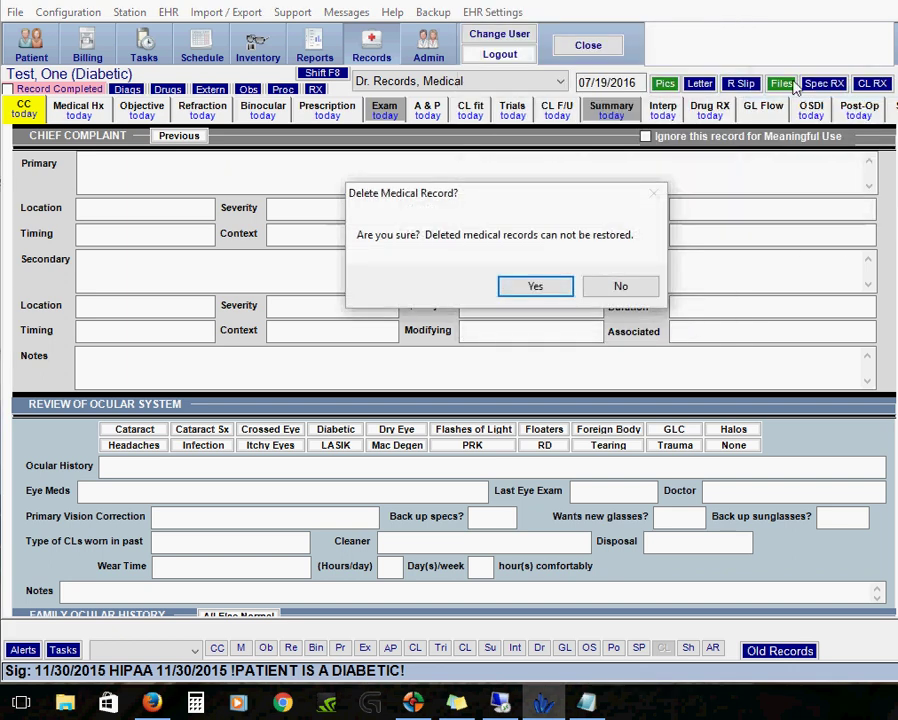
left_click(548, 286)
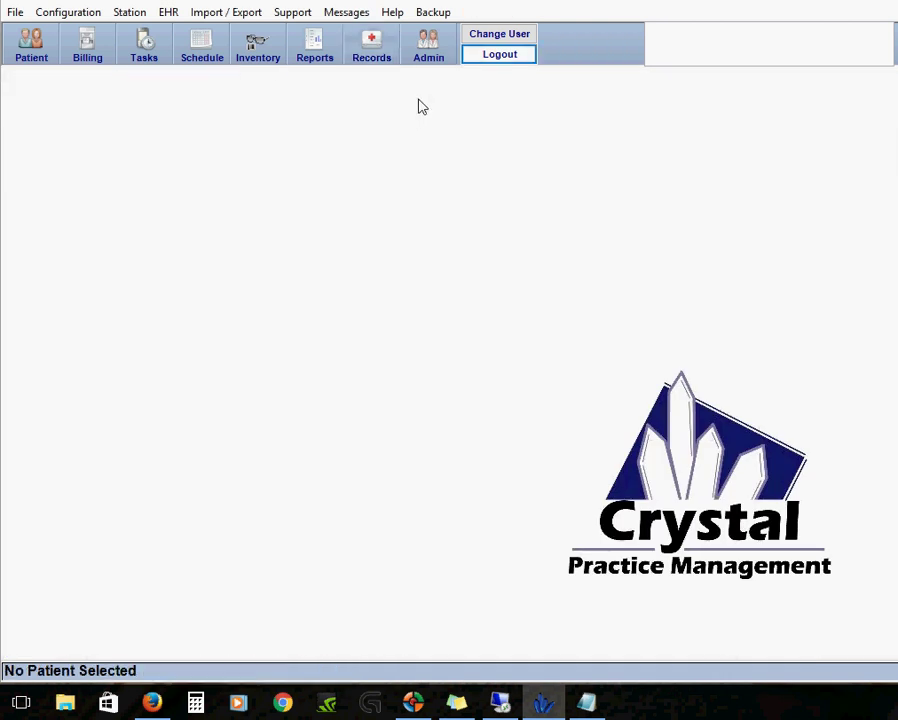
Reload the diabetic test patient from Most Recent Patients and bring up a blank chief-complaint record form.
left_click(369, 48)
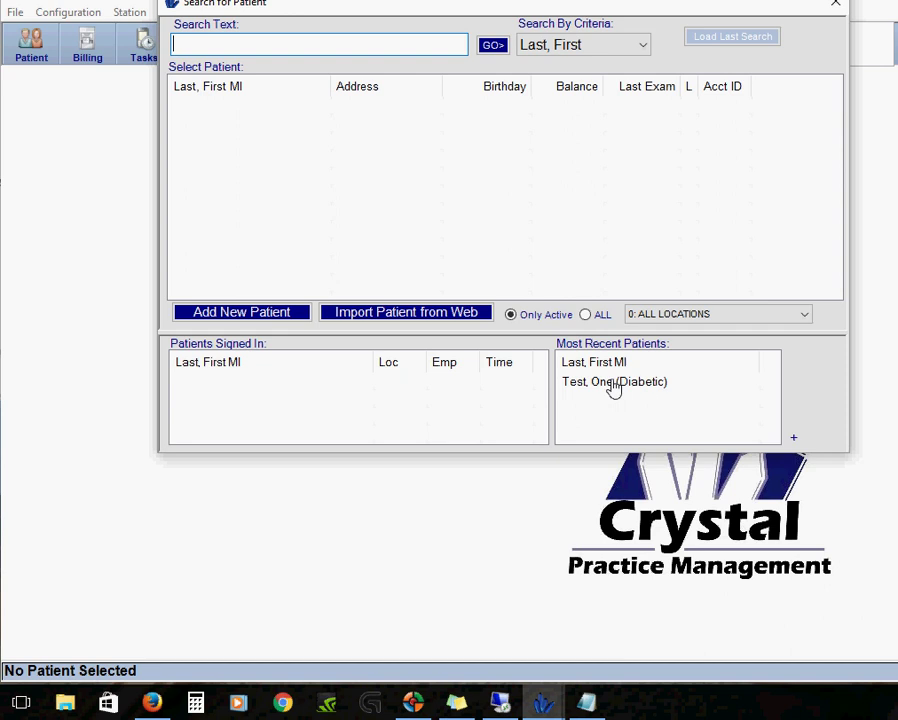
double_click(614, 386)
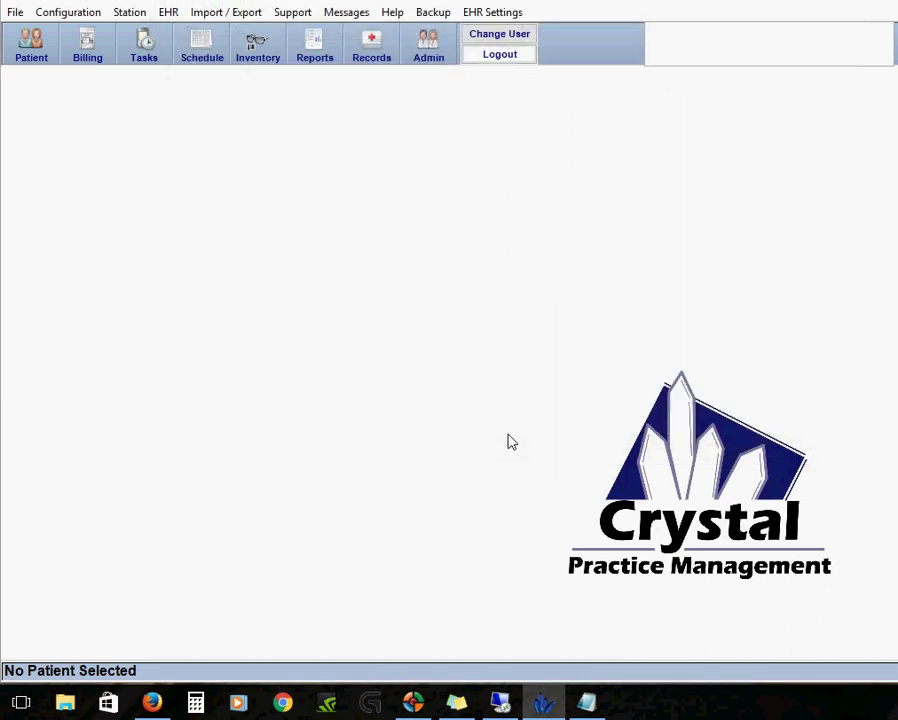
left_click(366, 60)
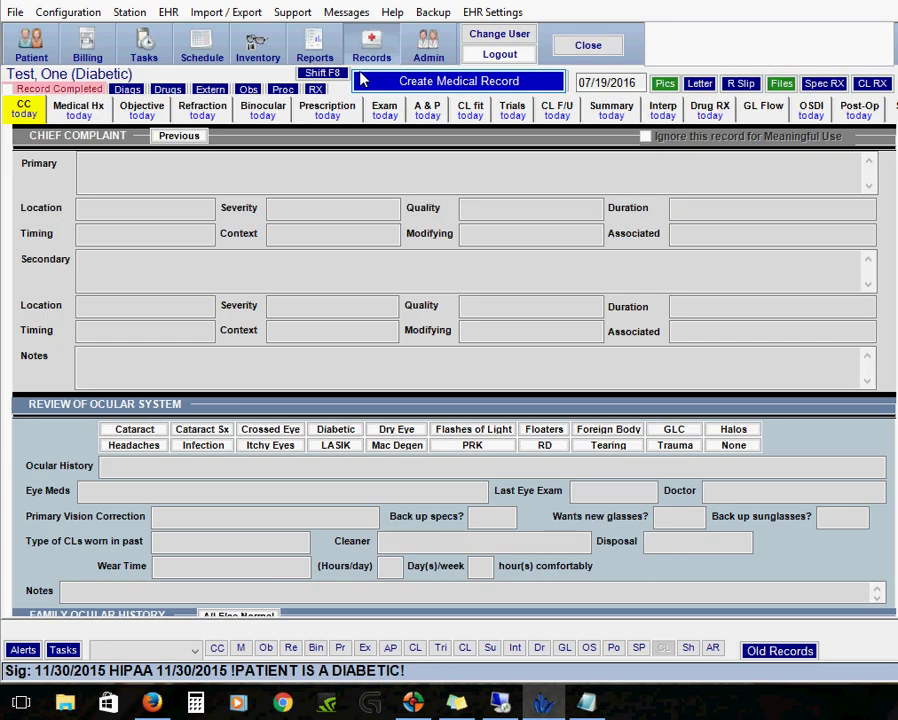